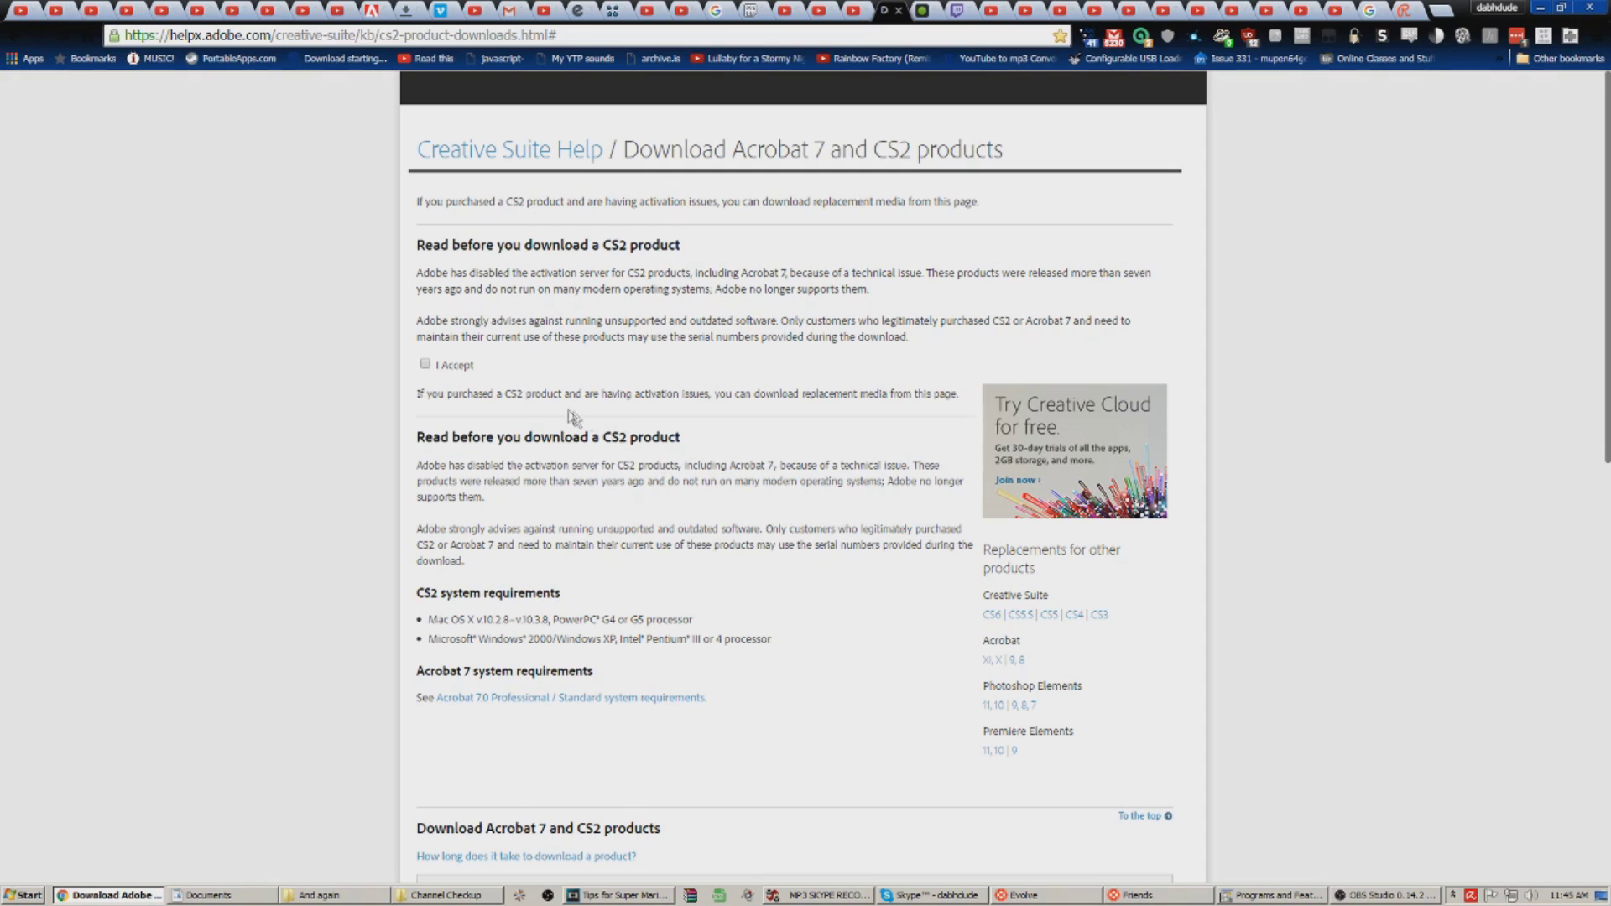
- Accept the CS2 download terms
{"action": "scroll", "coordinate": [743, 474], "scroll_direction": "down", "scroll_amount": 3}
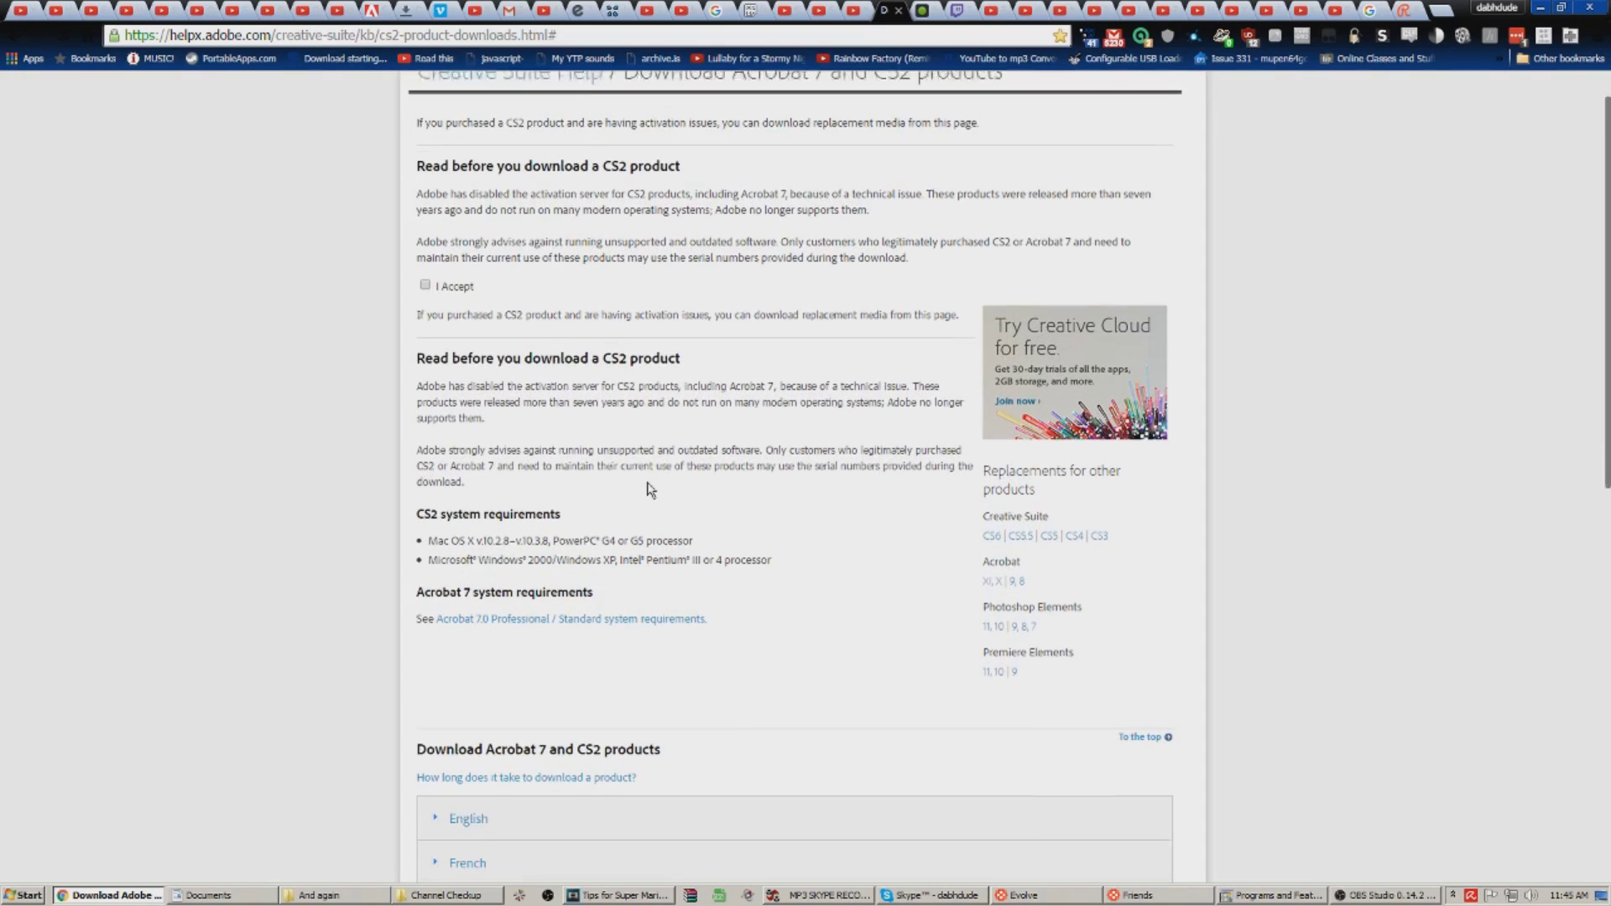
{"action": "scroll", "coordinate": [757, 460], "scroll_direction": "up", "scroll_amount": 3}
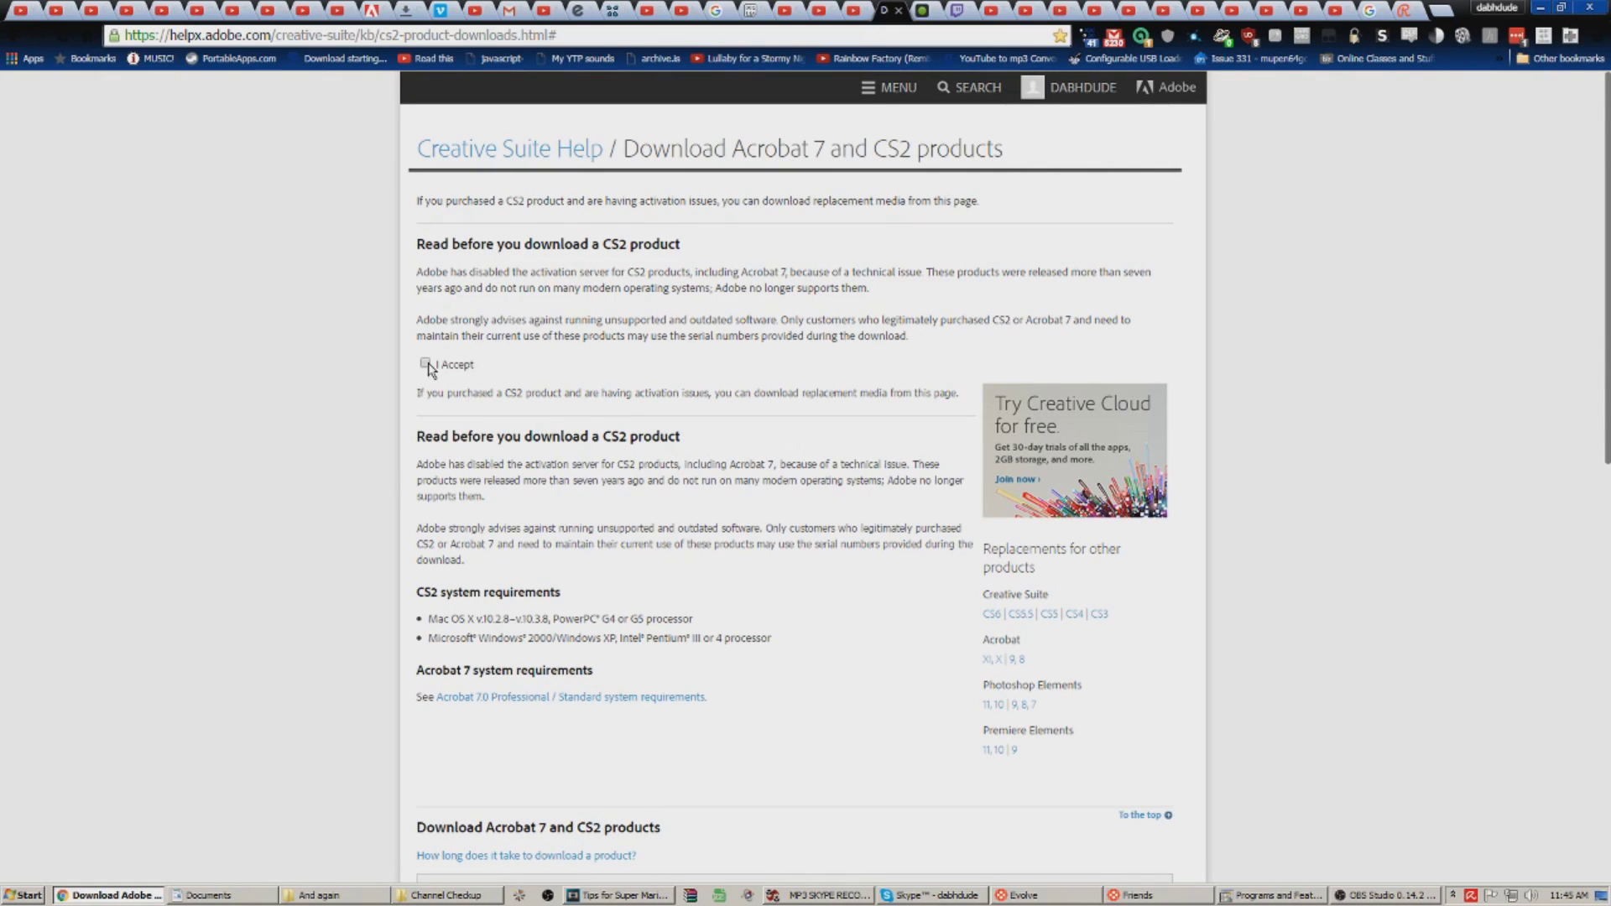
{"action": "left_click", "coordinate": [426, 364]}
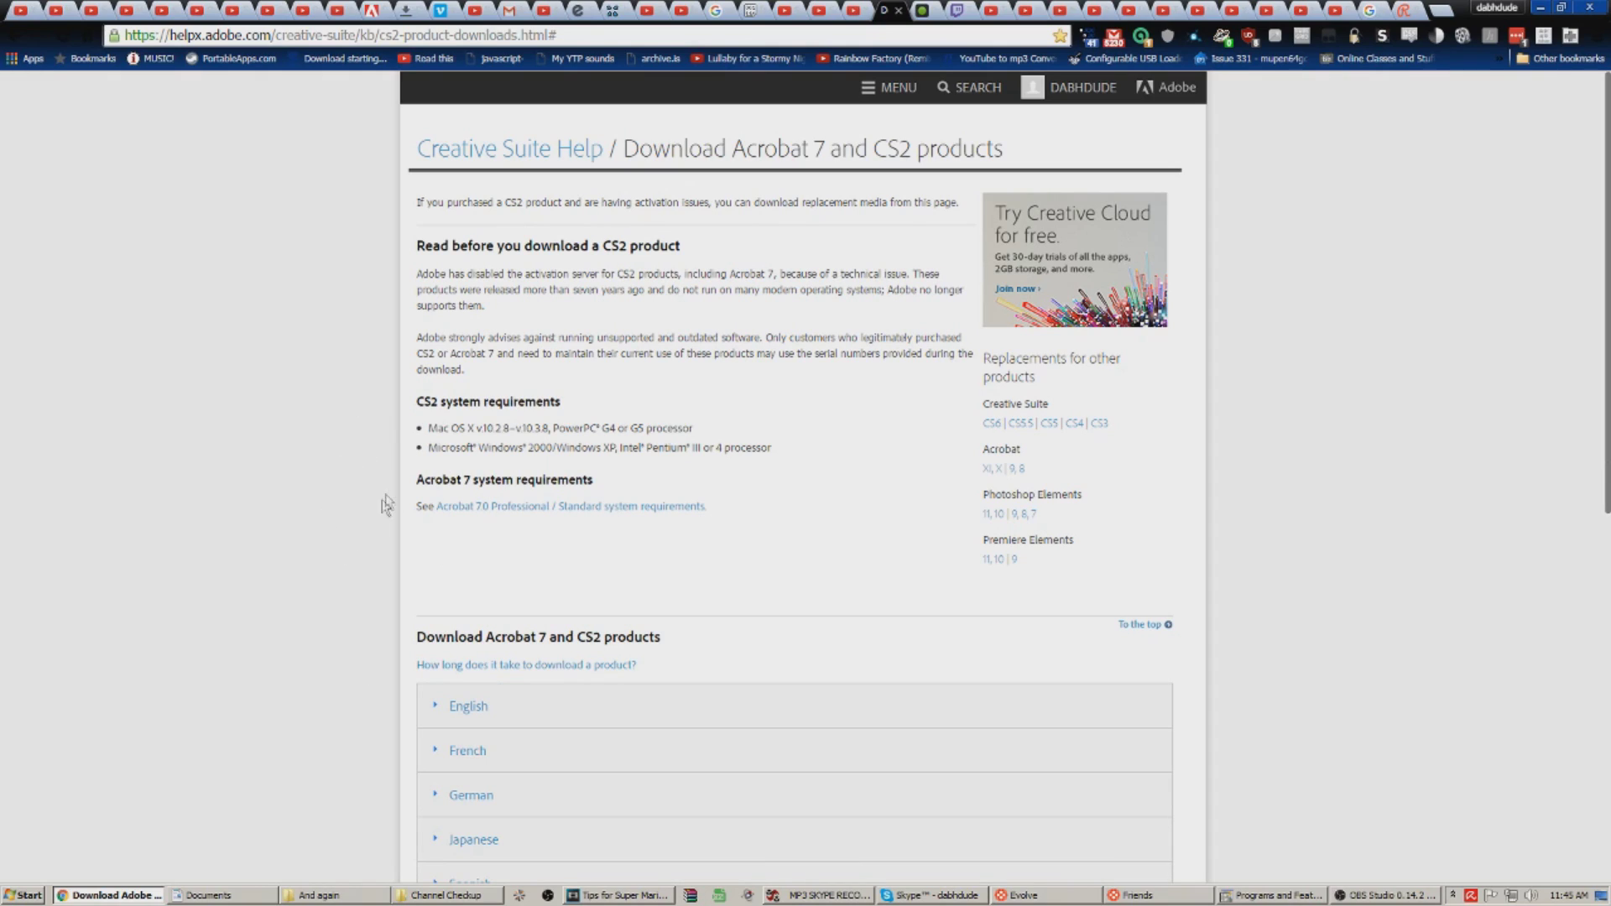
- Review the Windows XP and Mac OS X requirements, then expand the English downloads list
{"action": "left_click_drag", "start_coordinate": [428, 448], "coordinate": [603, 458]}
{"action": "left_click", "coordinate": [727, 428]}
{"action": "left_click", "coordinate": [604, 458]}
{"action": "double_click", "coordinate": [608, 449]}
{"action": "left_click", "coordinate": [610, 449]}
{"action": "left_click_drag", "start_coordinate": [429, 425], "coordinate": [703, 425]}
{"action": "left_click", "coordinate": [701, 425]}
{"action": "scroll", "coordinate": [373, 621], "scroll_direction": "down", "scroll_amount": 2}
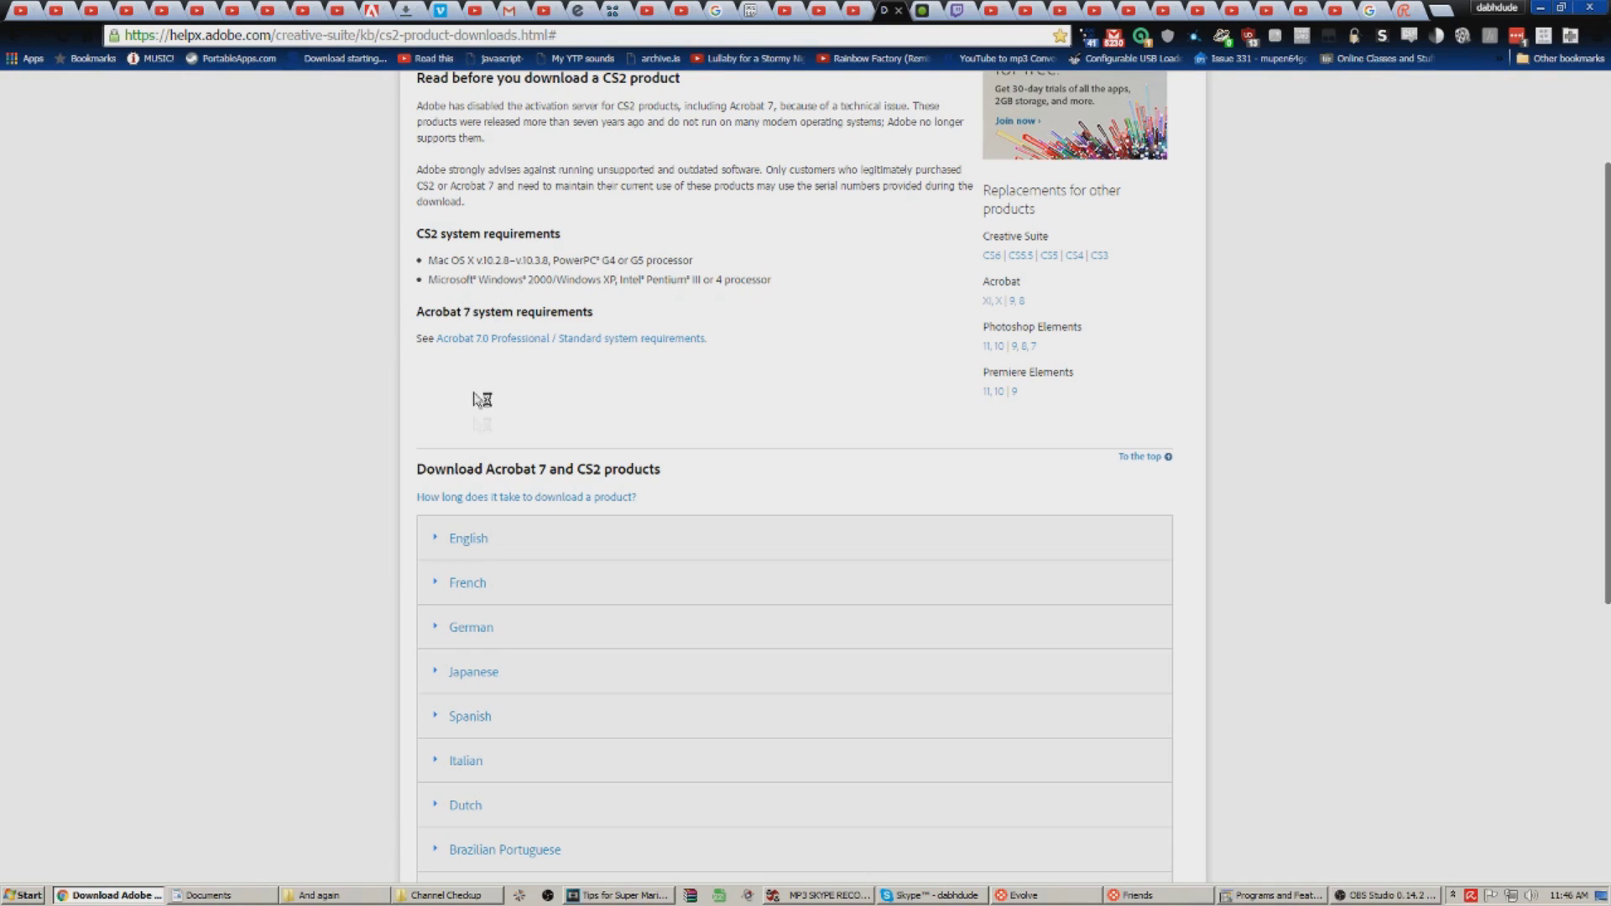
{"action": "left_click", "coordinate": [429, 542]}
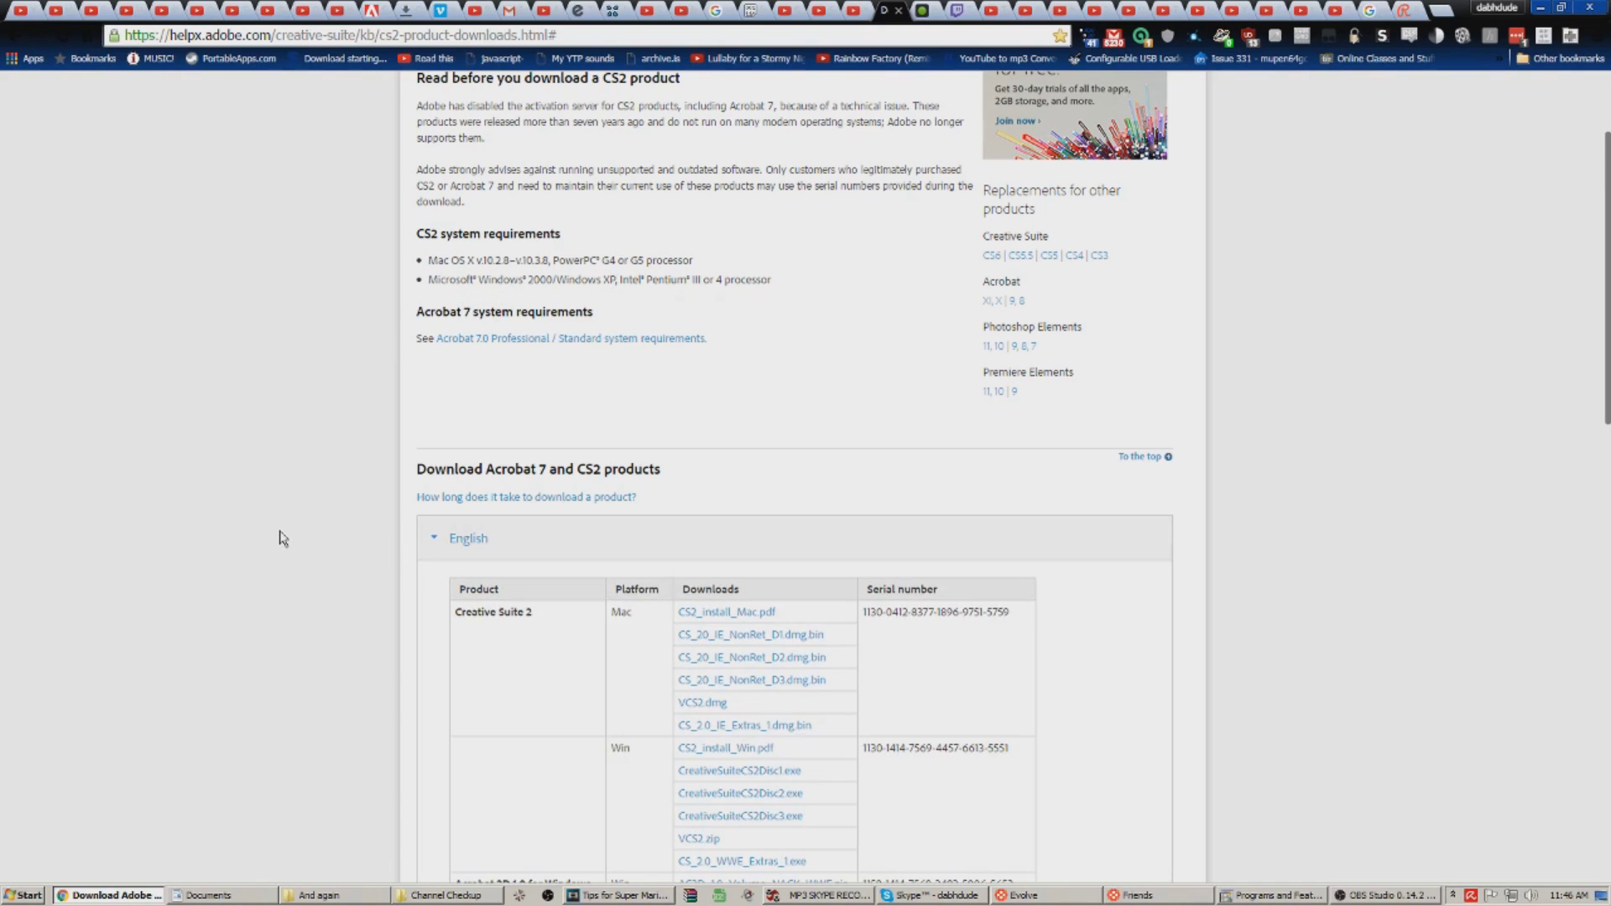
- Expand the English downloads table and copy the Premiere Pro 2.0 serial number
{"action": "scroll", "coordinate": [283, 538], "scroll_direction": "down", "scroll_amount": 2}
{"action": "scroll", "coordinate": [281, 537], "scroll_direction": "down", "scroll_amount": 5}
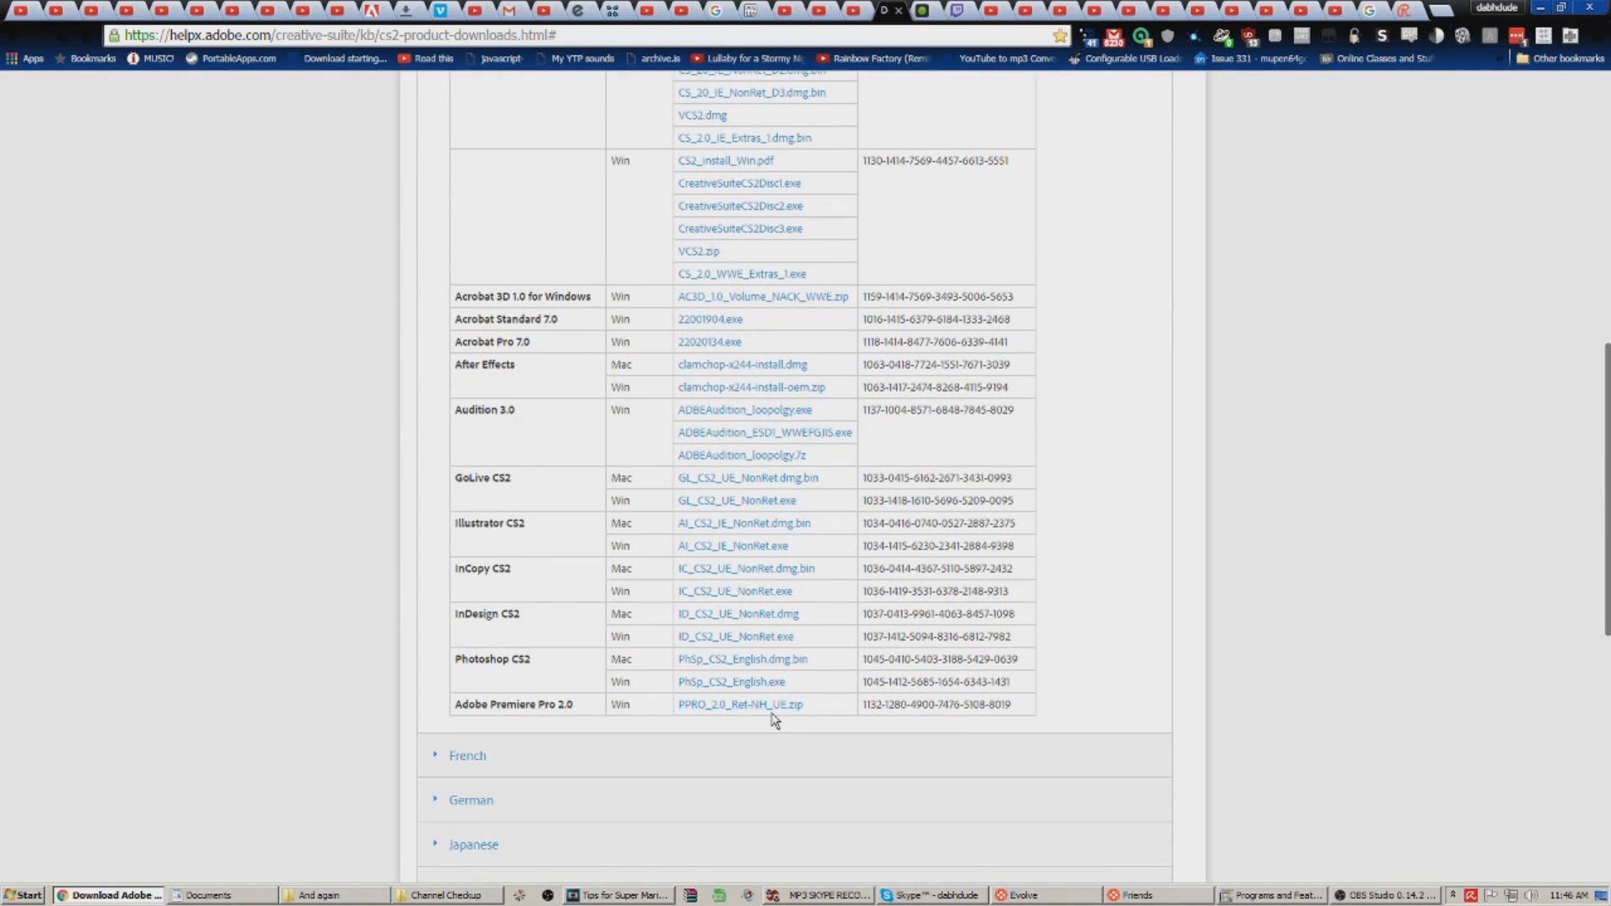
{"action": "scroll", "coordinate": [798, 709], "scroll_direction": "down", "scroll_amount": 8}
{"action": "left_click_drag", "start_coordinate": [798, 709], "coordinate": [766, 715]}
{"action": "scroll", "coordinate": [206, 585], "scroll_direction": "up", "scroll_amount": 13}
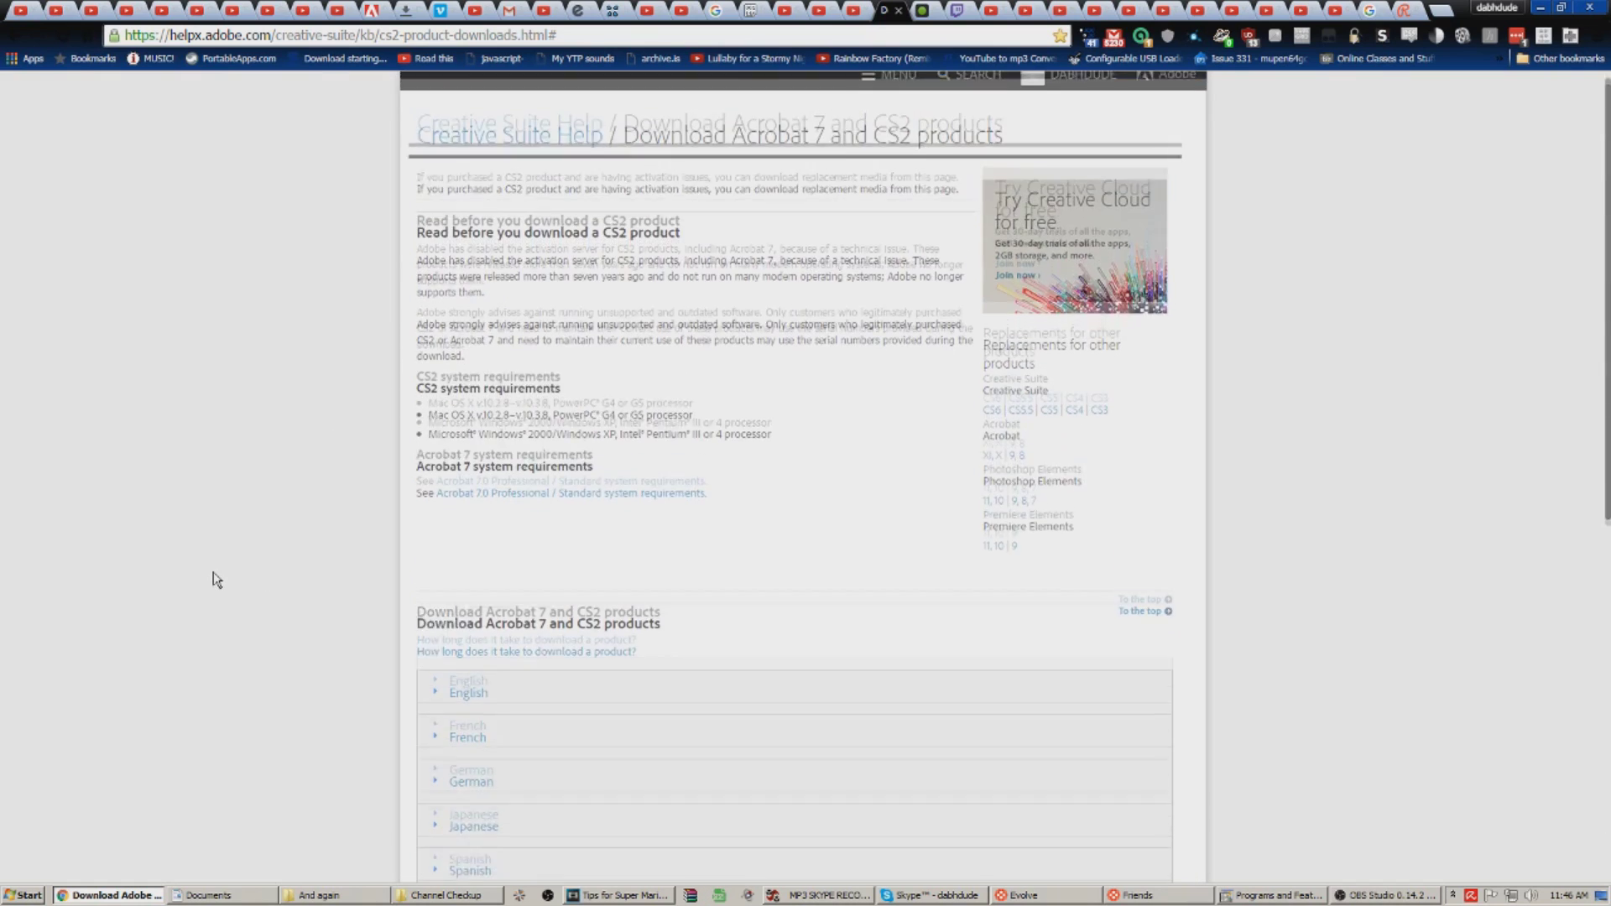
{"action": "left_click", "coordinate": [433, 714]}
{"action": "scroll", "coordinate": [216, 683], "scroll_direction": "down", "scroll_amount": 20}
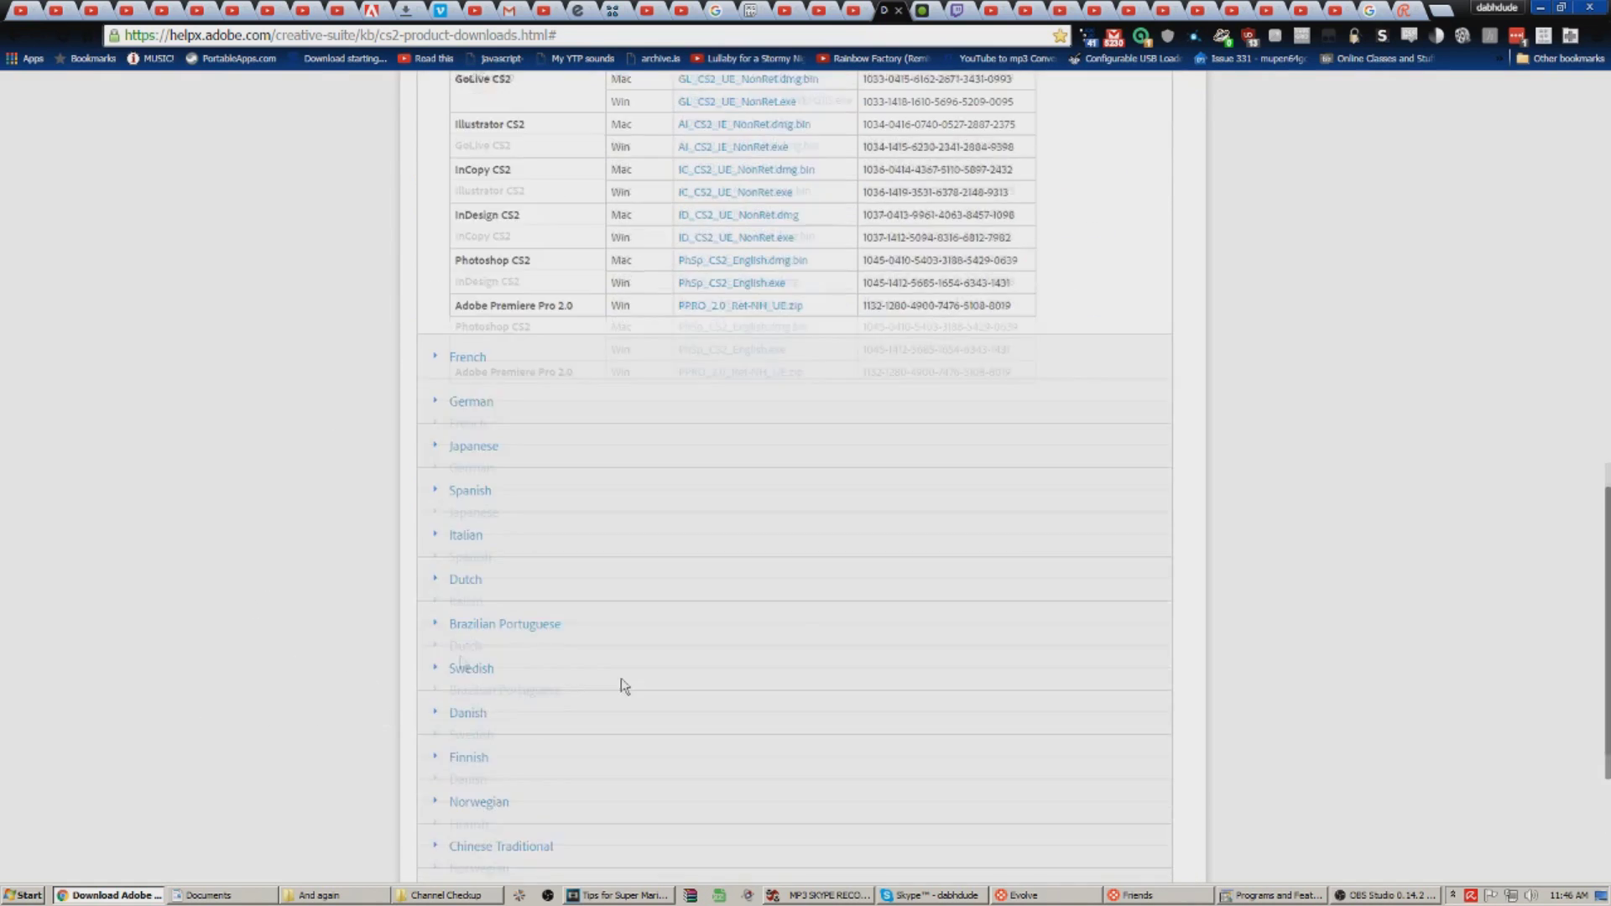
{"action": "scroll", "coordinate": [705, 472], "scroll_direction": "up", "scroll_amount": 7}
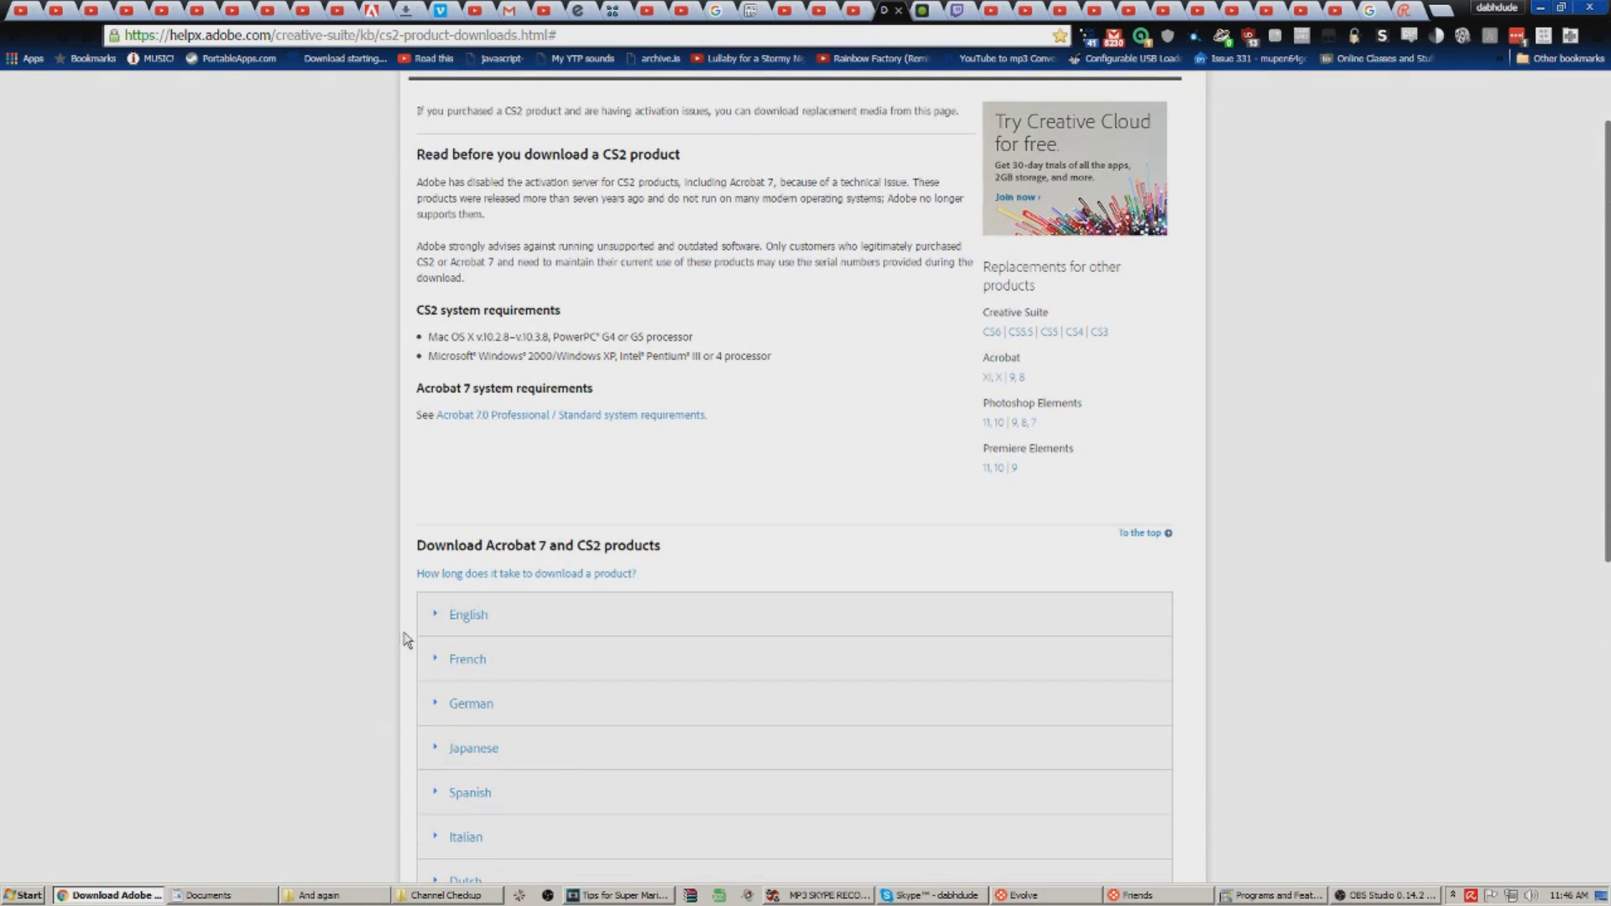
{"action": "left_click", "coordinate": [442, 617]}
{"action": "scroll", "coordinate": [789, 667], "scroll_direction": "down", "scroll_amount": 7}
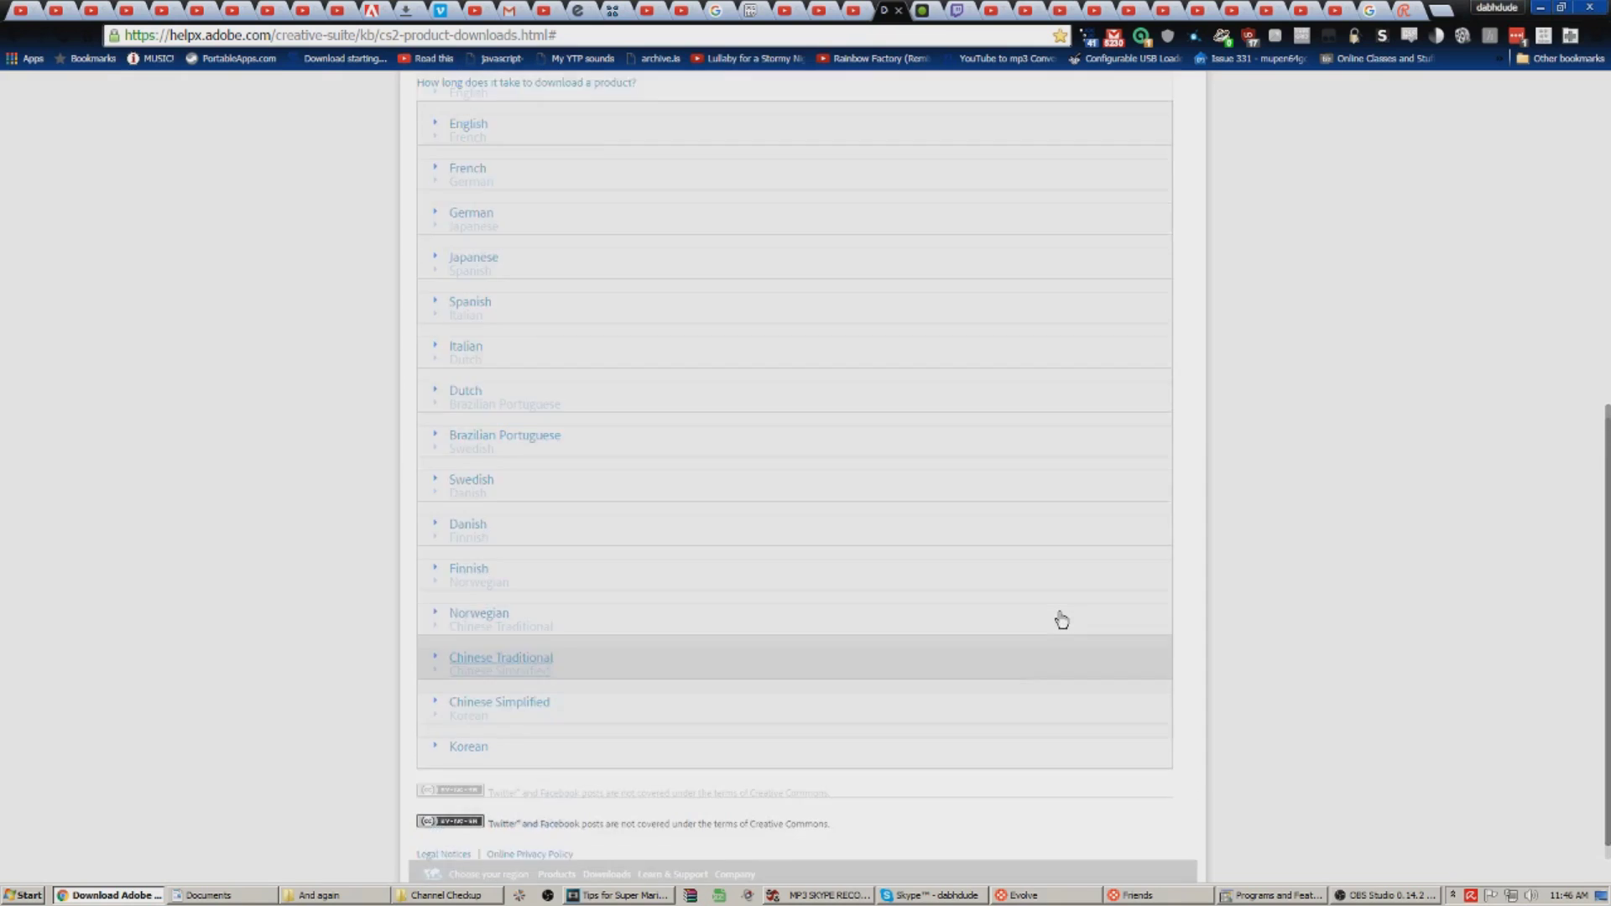
{"action": "scroll", "coordinate": [1007, 588], "scroll_direction": "up", "scroll_amount": 10}
{"action": "left_click", "coordinate": [475, 615]}
{"action": "scroll", "coordinate": [973, 586], "scroll_direction": "down", "scroll_amount": 10}
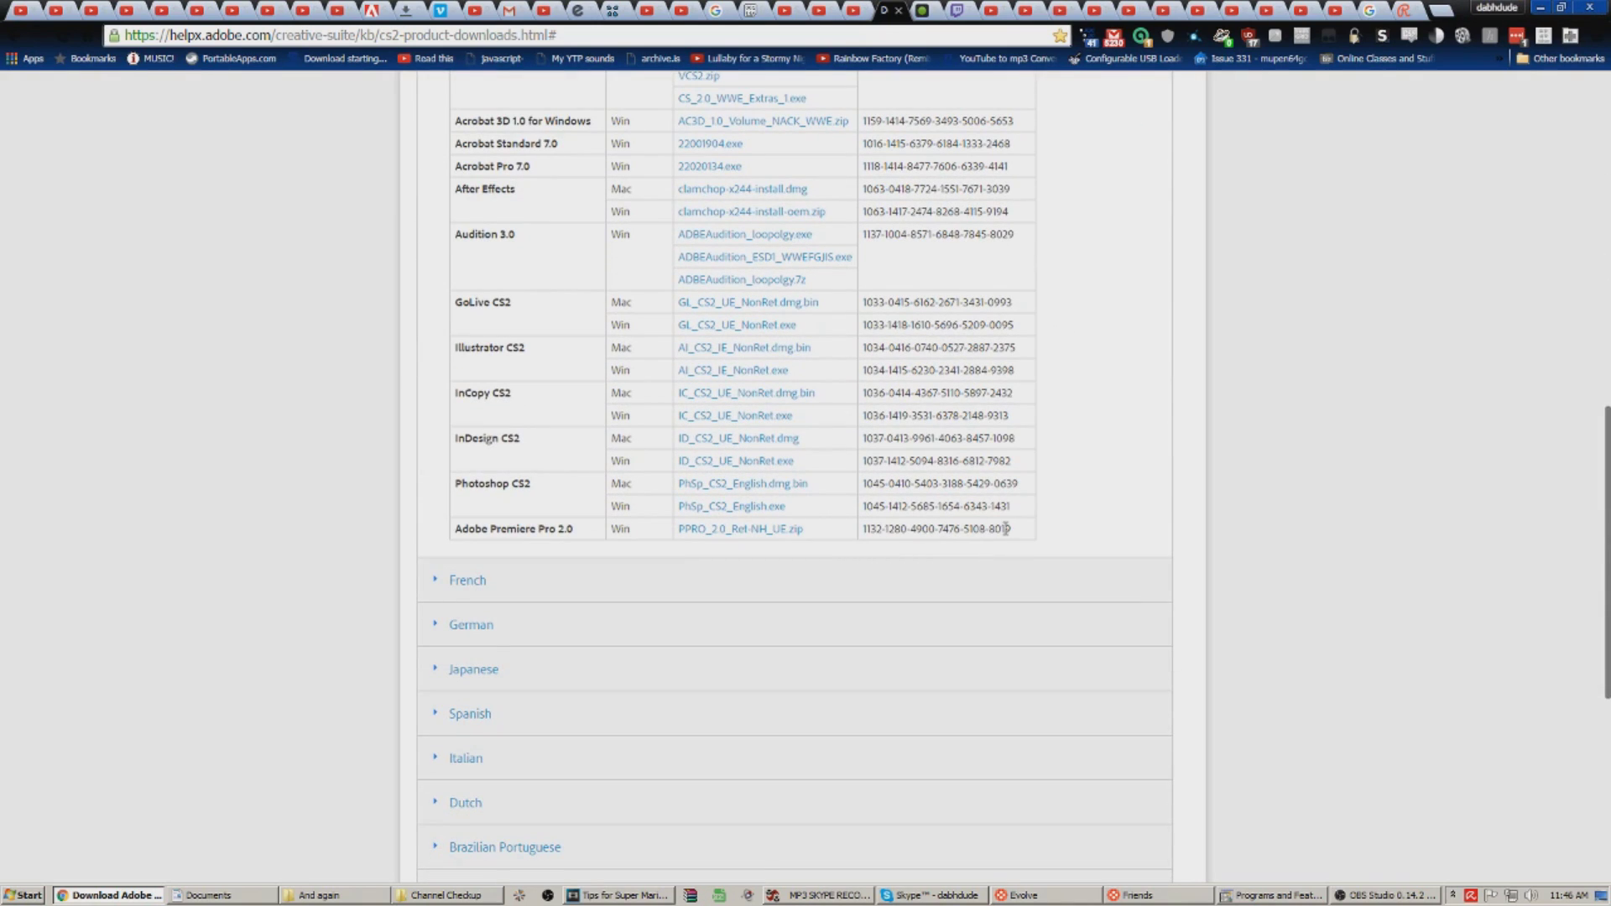
{"action": "left_click_drag", "start_coordinate": [1017, 529], "coordinate": [858, 528]}
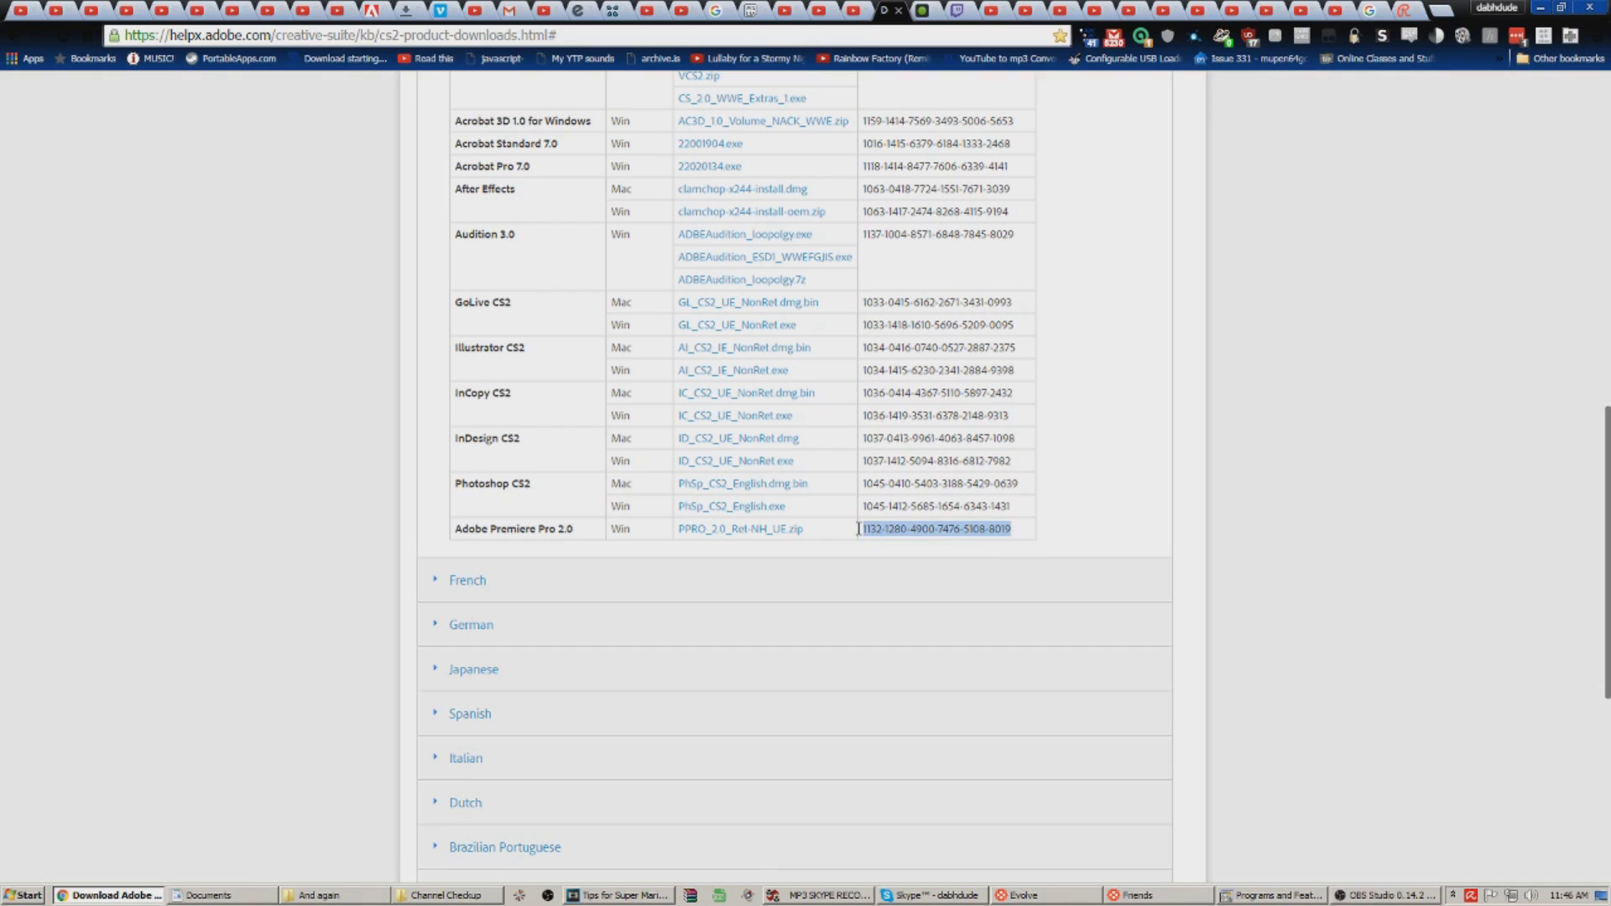
{"action": "right_click", "coordinate": [859, 529]}
{"action": "left_click", "coordinate": [888, 532]}
- Re-expand the table, select the complete Premiere Pro 2.0 serial and copy it again
{"action": "scroll", "coordinate": [1083, 470], "scroll_direction": "down", "scroll_amount": 5}
{"action": "scroll", "coordinate": [1065, 439], "scroll_direction": "up", "scroll_amount": 5}
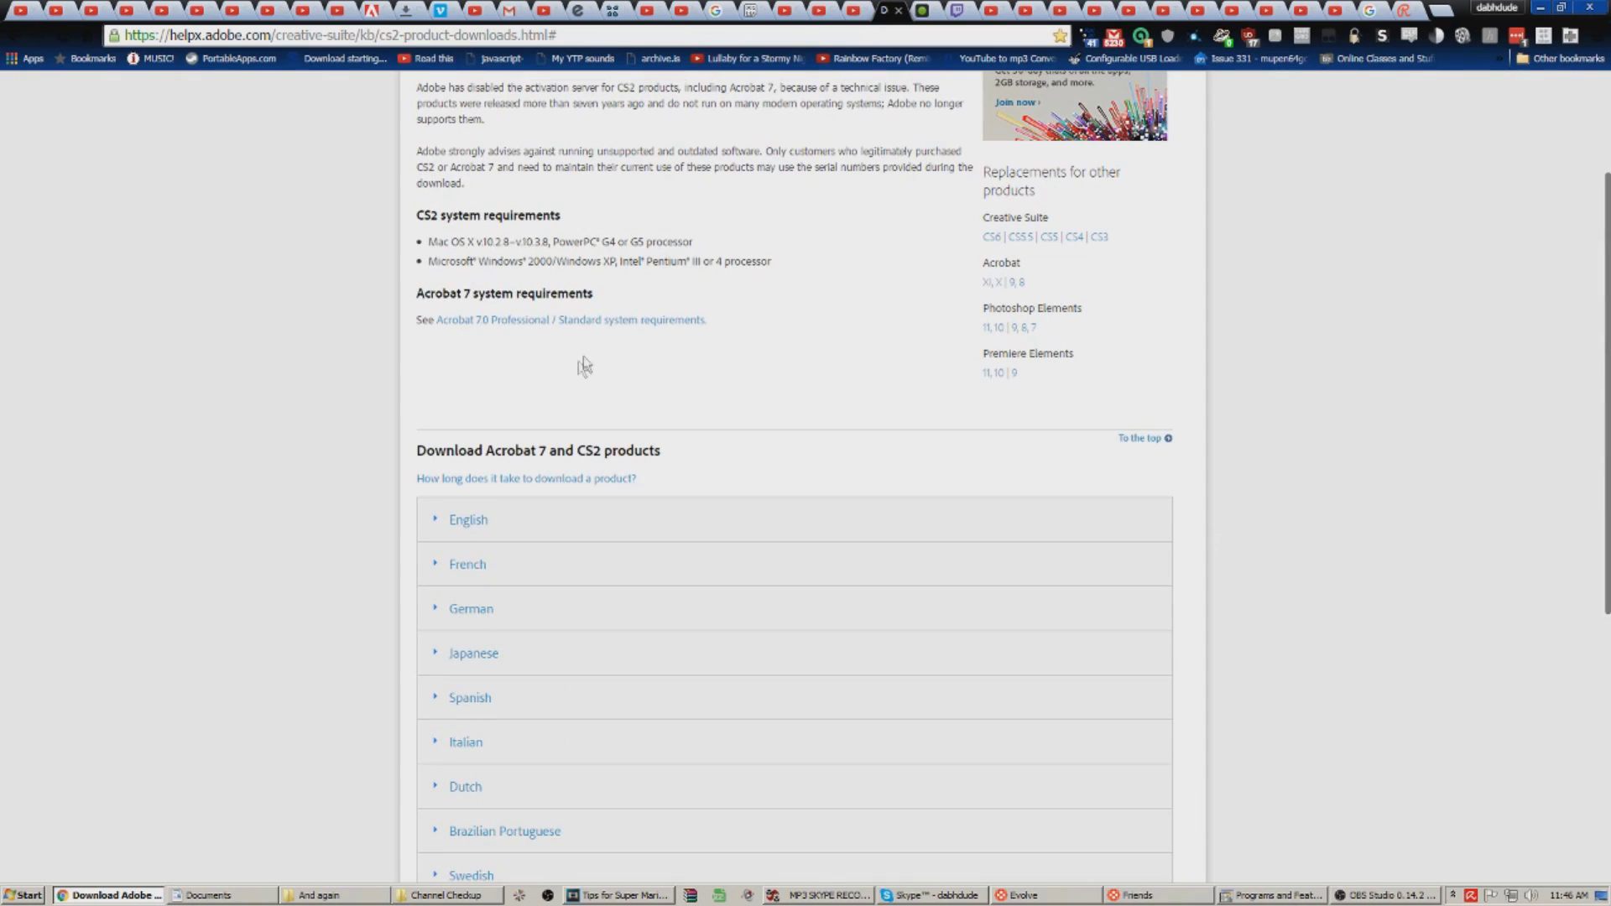
{"action": "left_click", "coordinate": [468, 518]}
{"action": "scroll", "coordinate": [955, 499], "scroll_direction": "down", "scroll_amount": 9}
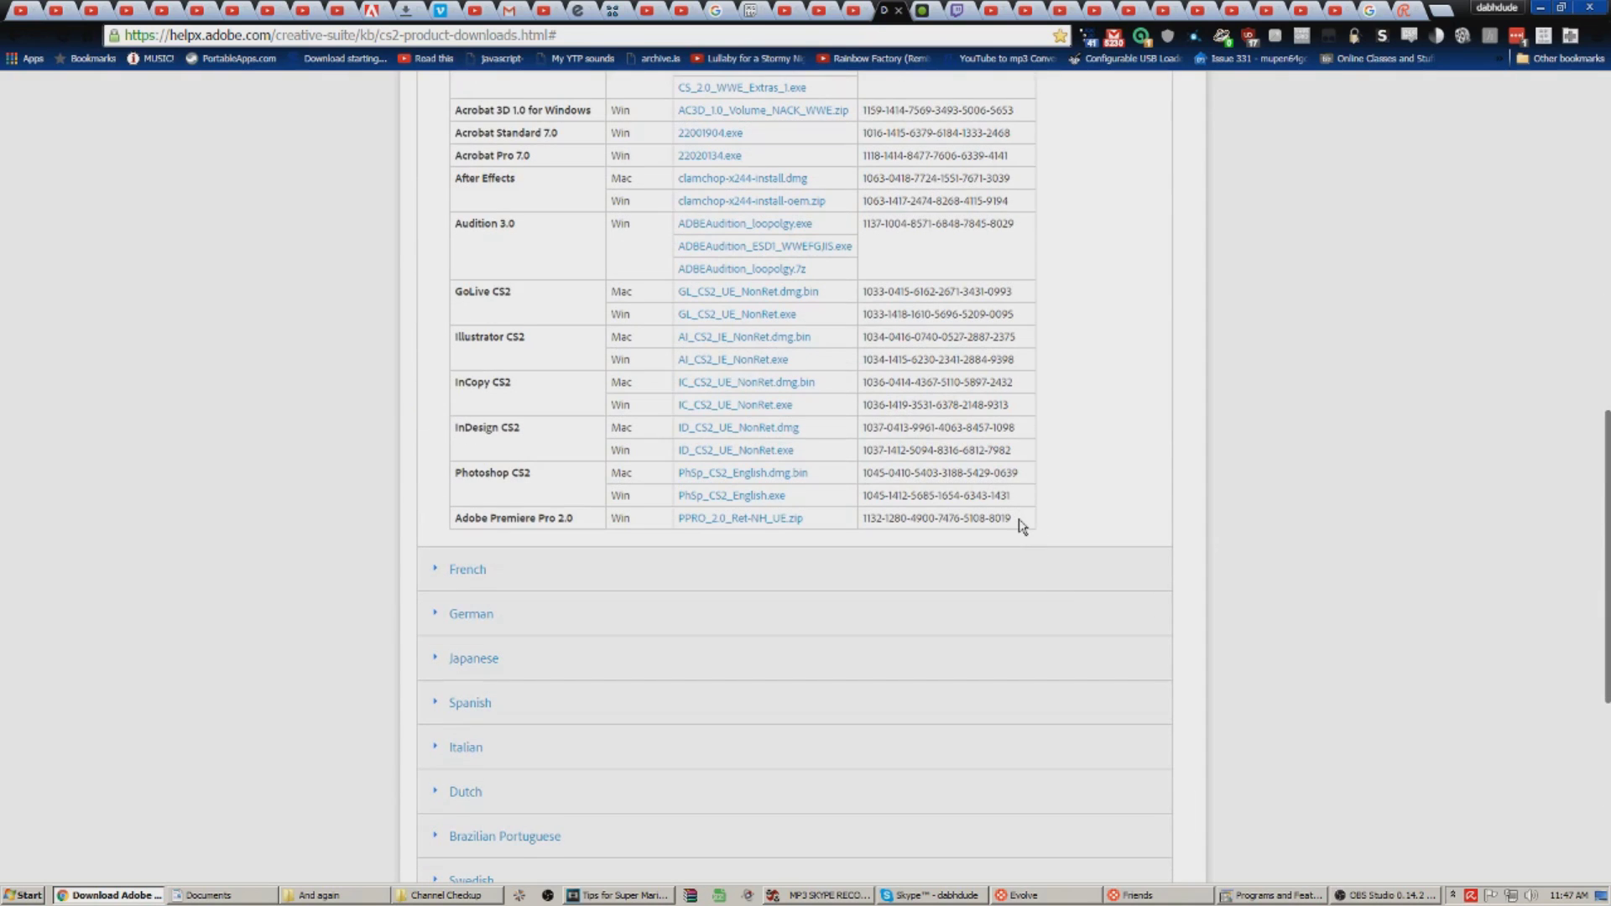
{"action": "left_click_drag", "start_coordinate": [1014, 520], "coordinate": [859, 532]}
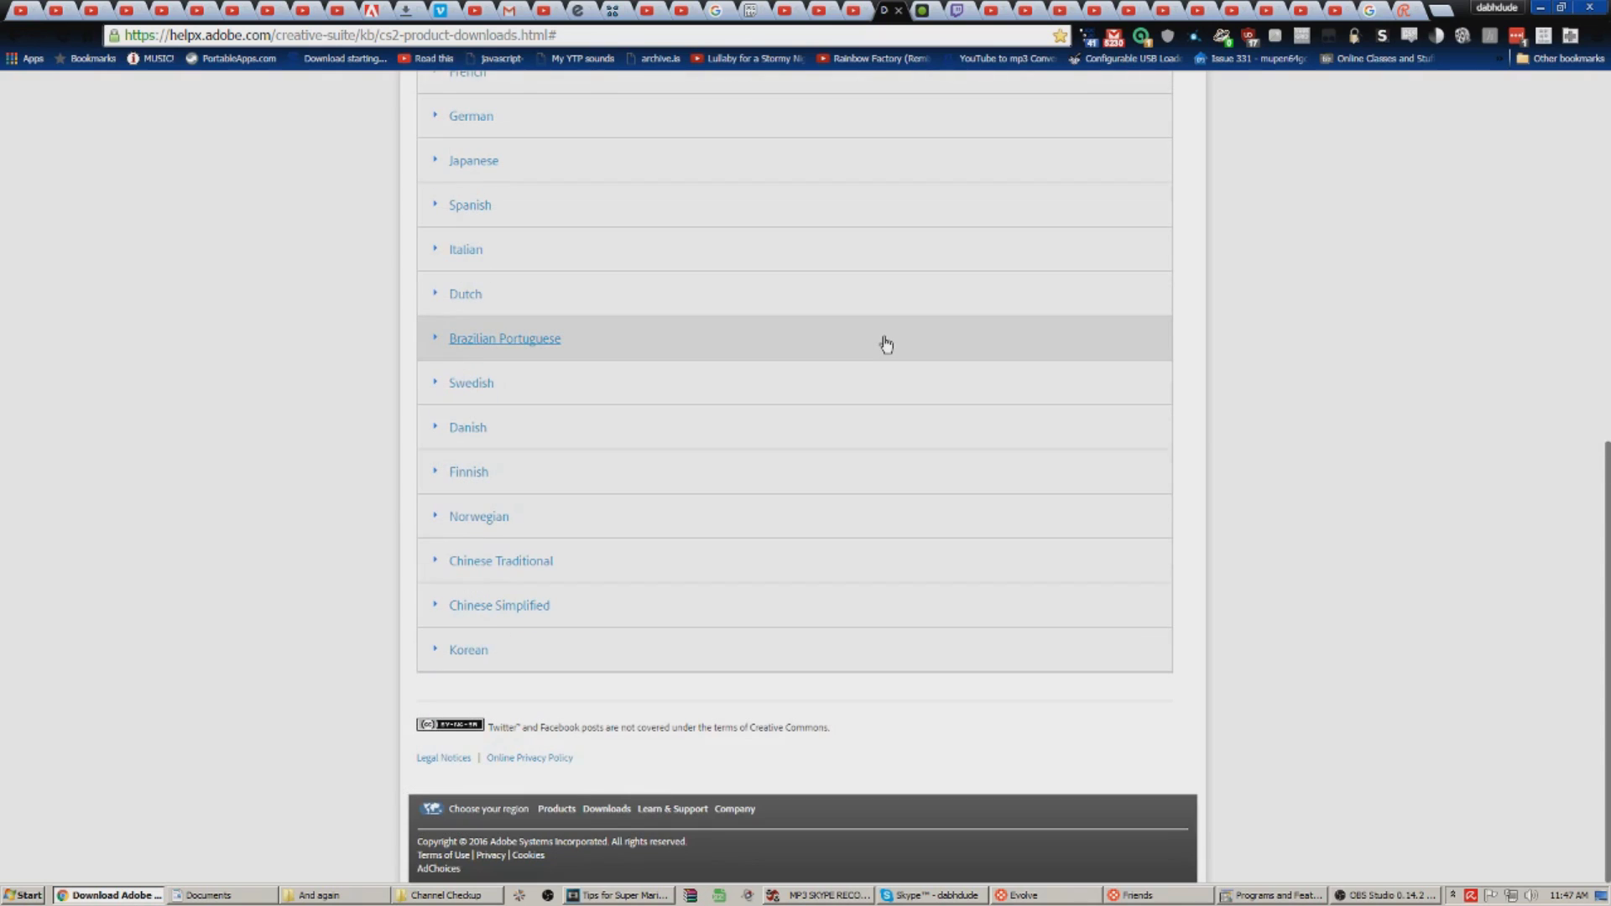
{"action": "scroll", "coordinate": [1359, 531], "scroll_direction": "up", "scroll_amount": 3}
{"action": "left_click", "coordinate": [528, 291]}
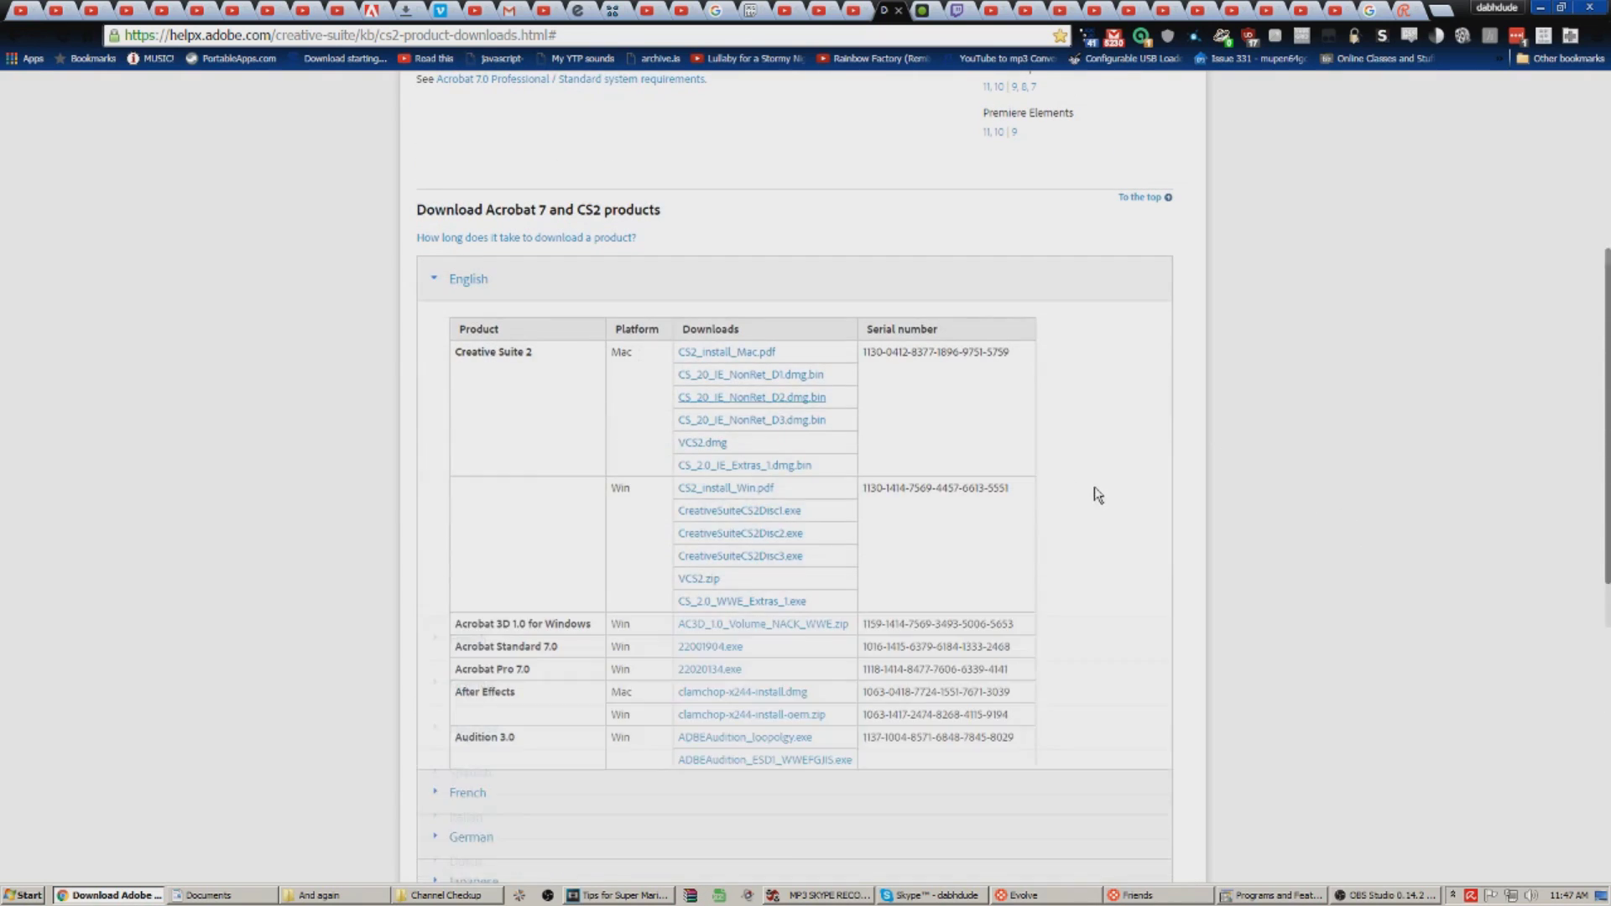
{"action": "scroll", "coordinate": [1099, 499], "scroll_direction": "down", "scroll_amount": 5}
{"action": "left_click_drag", "start_coordinate": [1029, 451], "coordinate": [861, 437]}
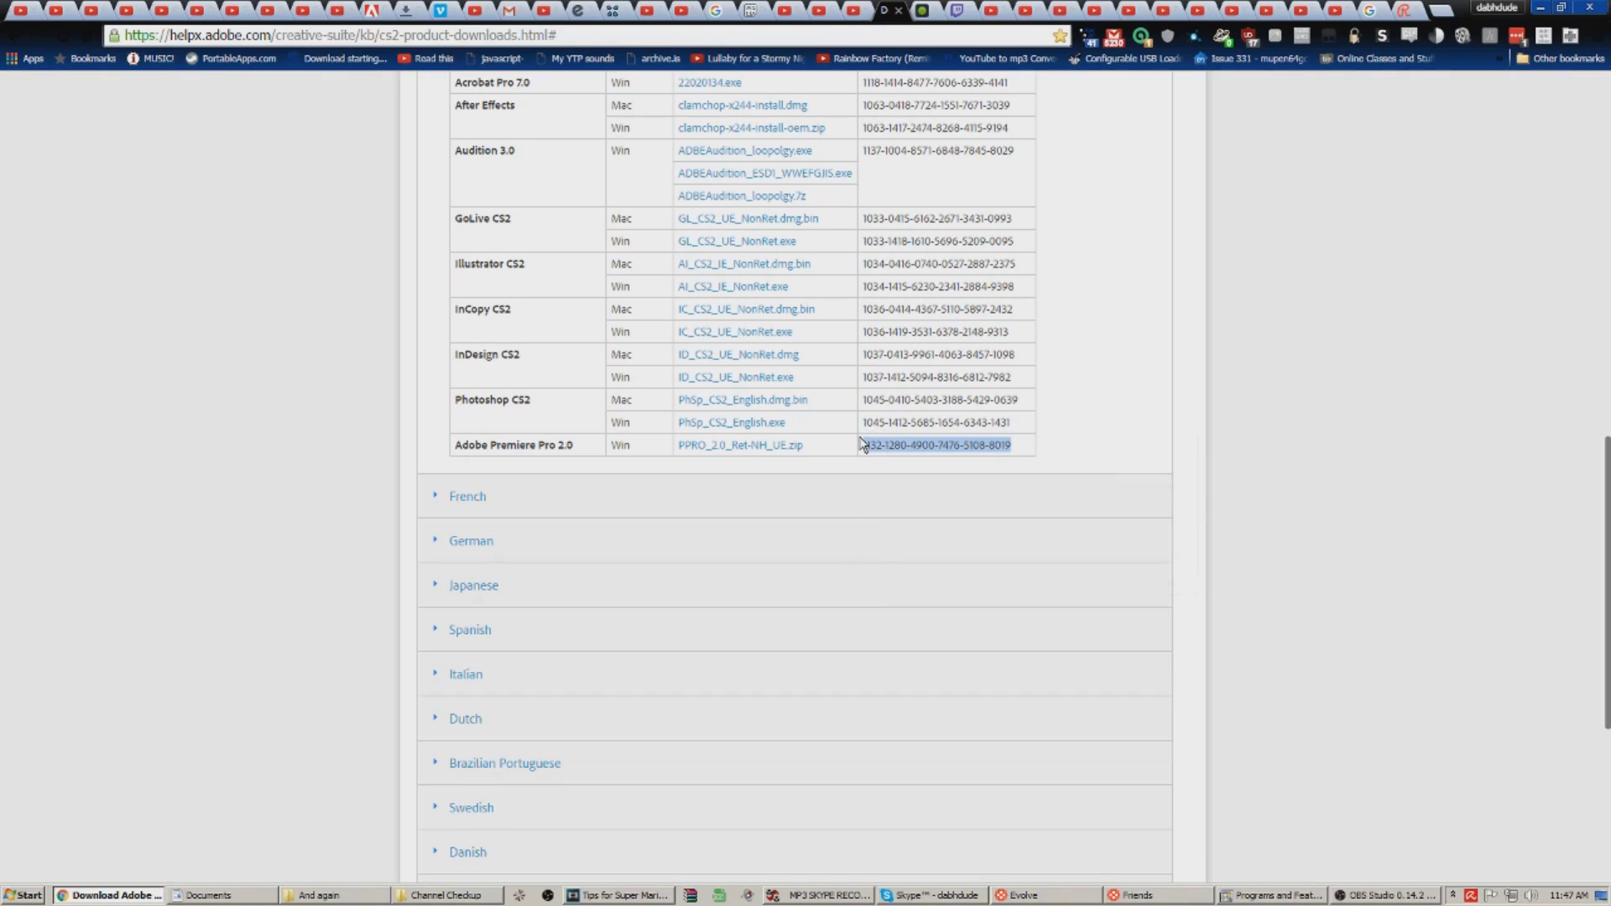
{"action": "right_click", "coordinate": [861, 438]}
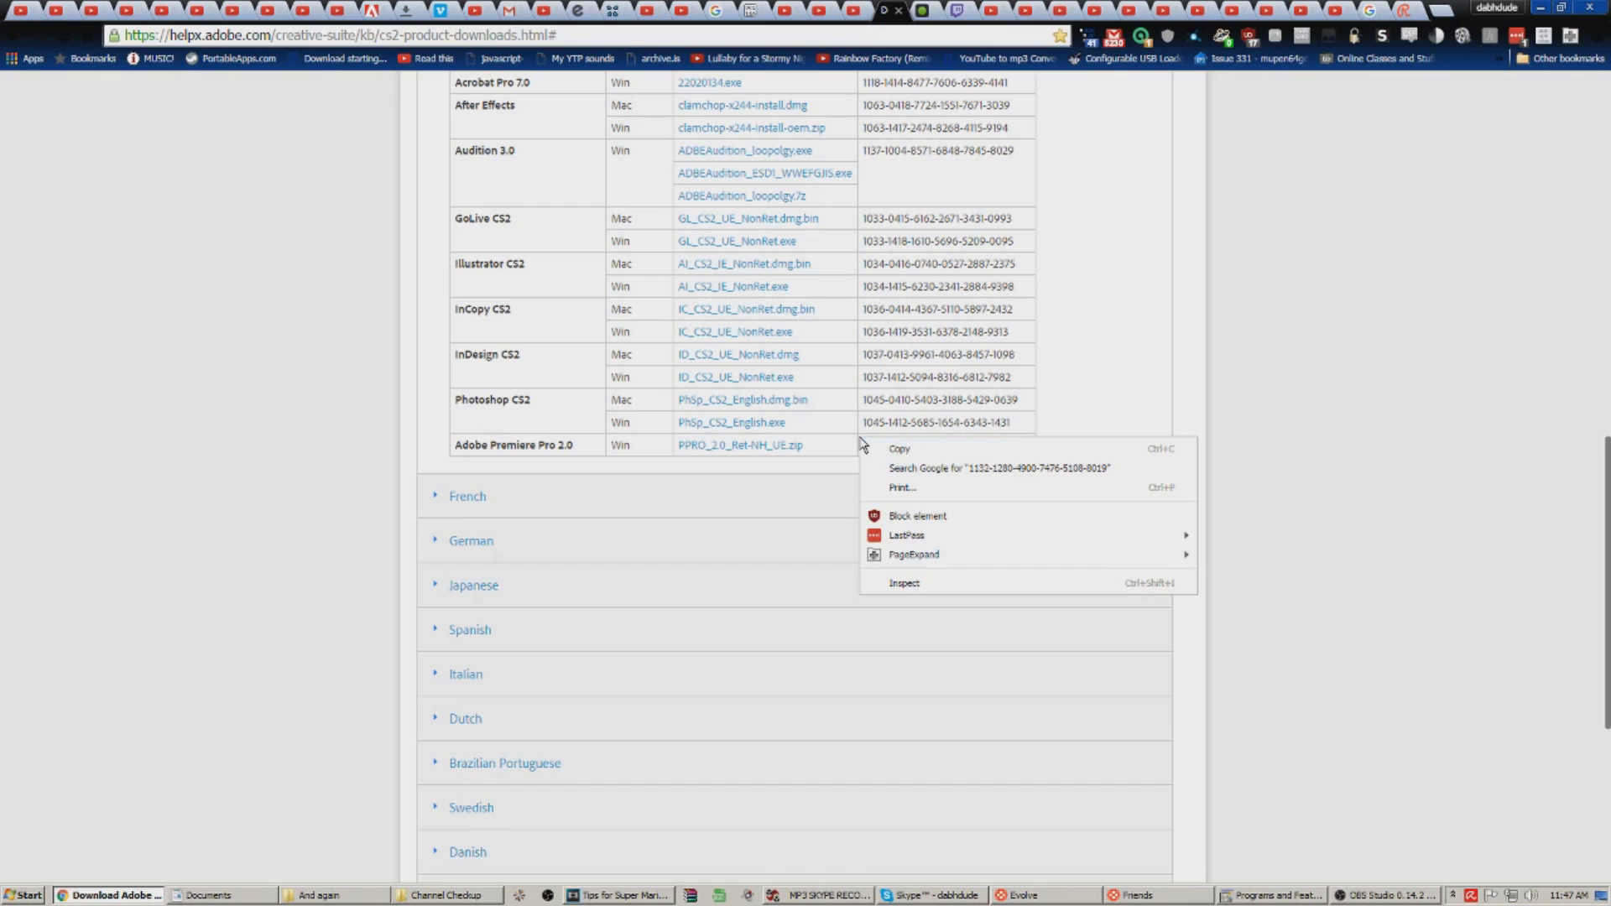
{"action": "left_click", "coordinate": [900, 449]}
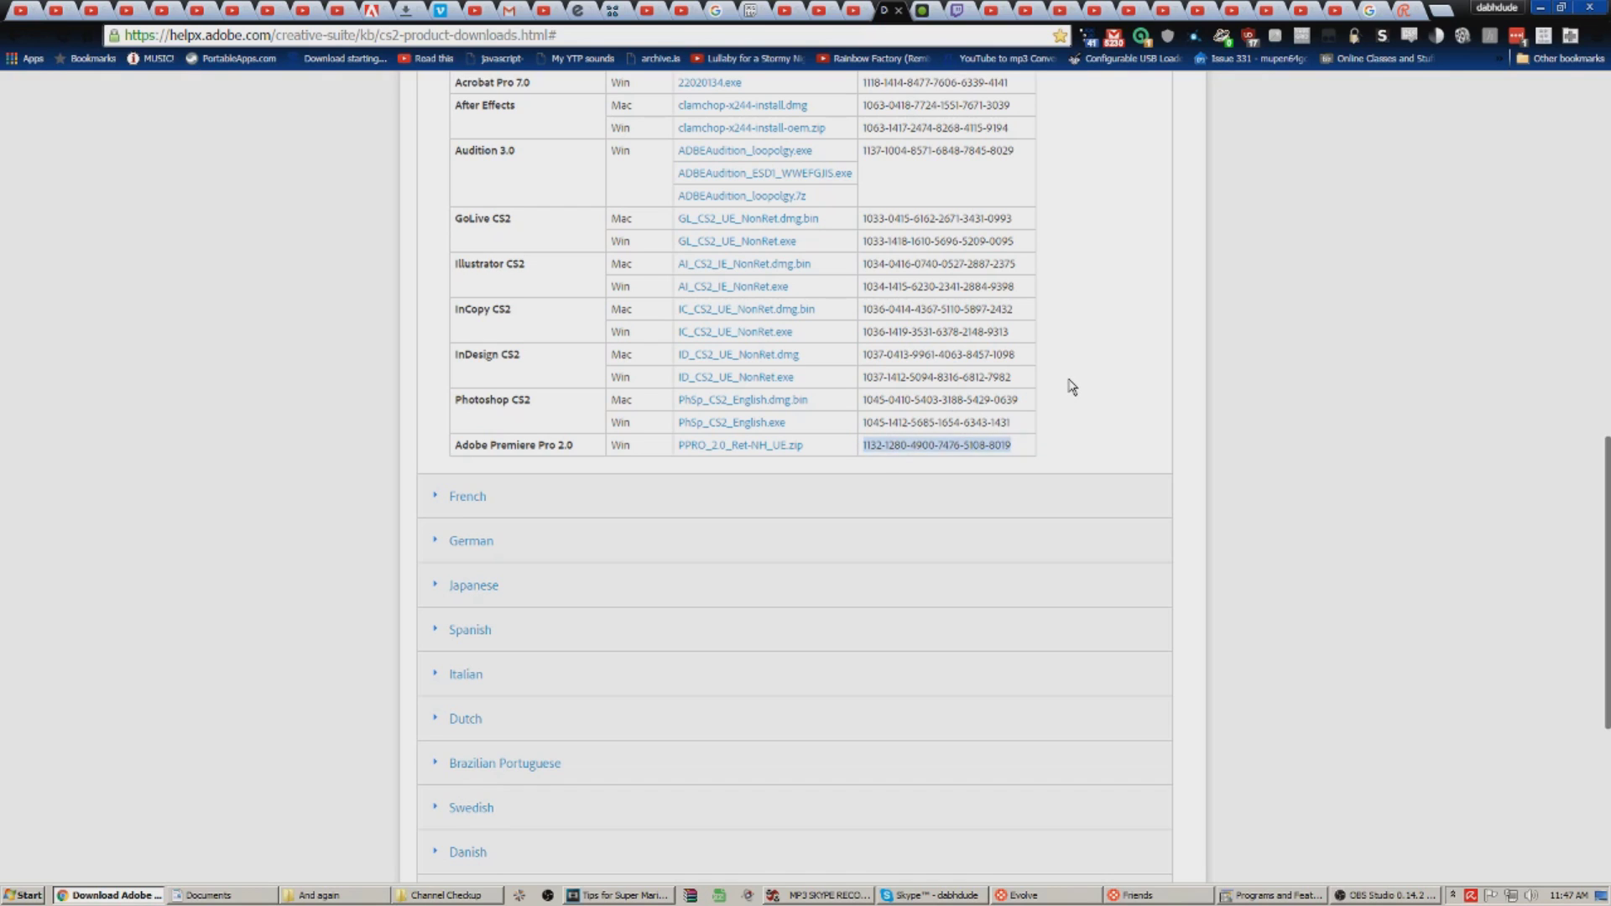
{"action": "scroll", "coordinate": [1306, 600], "scroll_direction": "up", "scroll_amount": 5}
{"action": "scroll", "coordinate": [1306, 601], "scroll_direction": "down", "scroll_amount": 5}
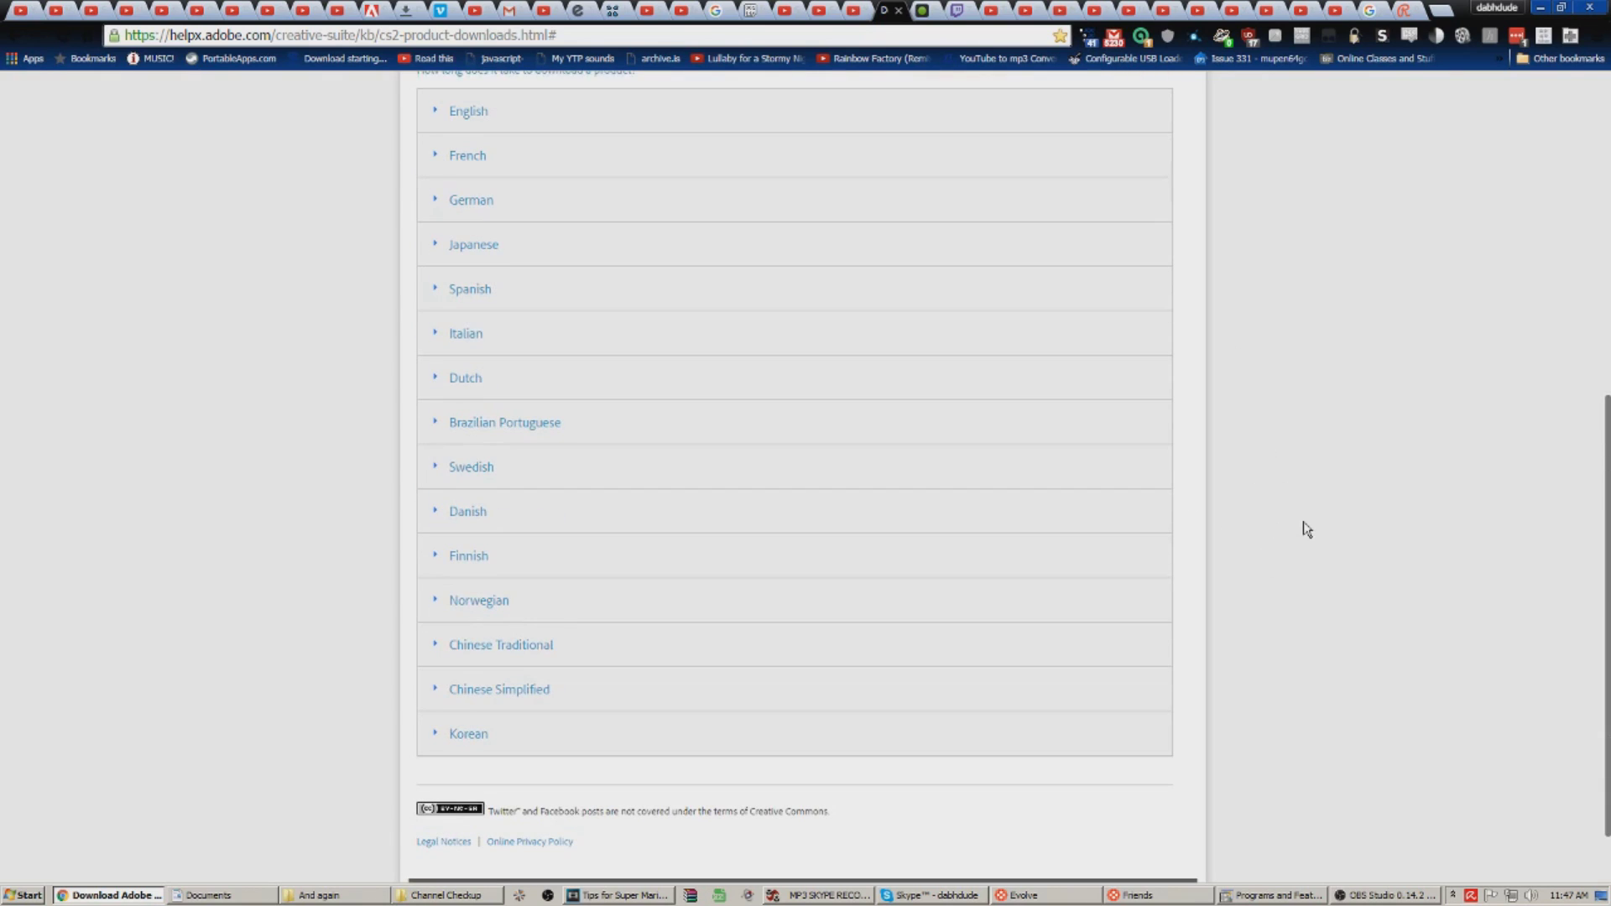
{"action": "scroll", "coordinate": [1302, 521], "scroll_direction": "up", "scroll_amount": 2}
{"action": "scroll", "coordinate": [1303, 522], "scroll_direction": "down", "scroll_amount": 1}
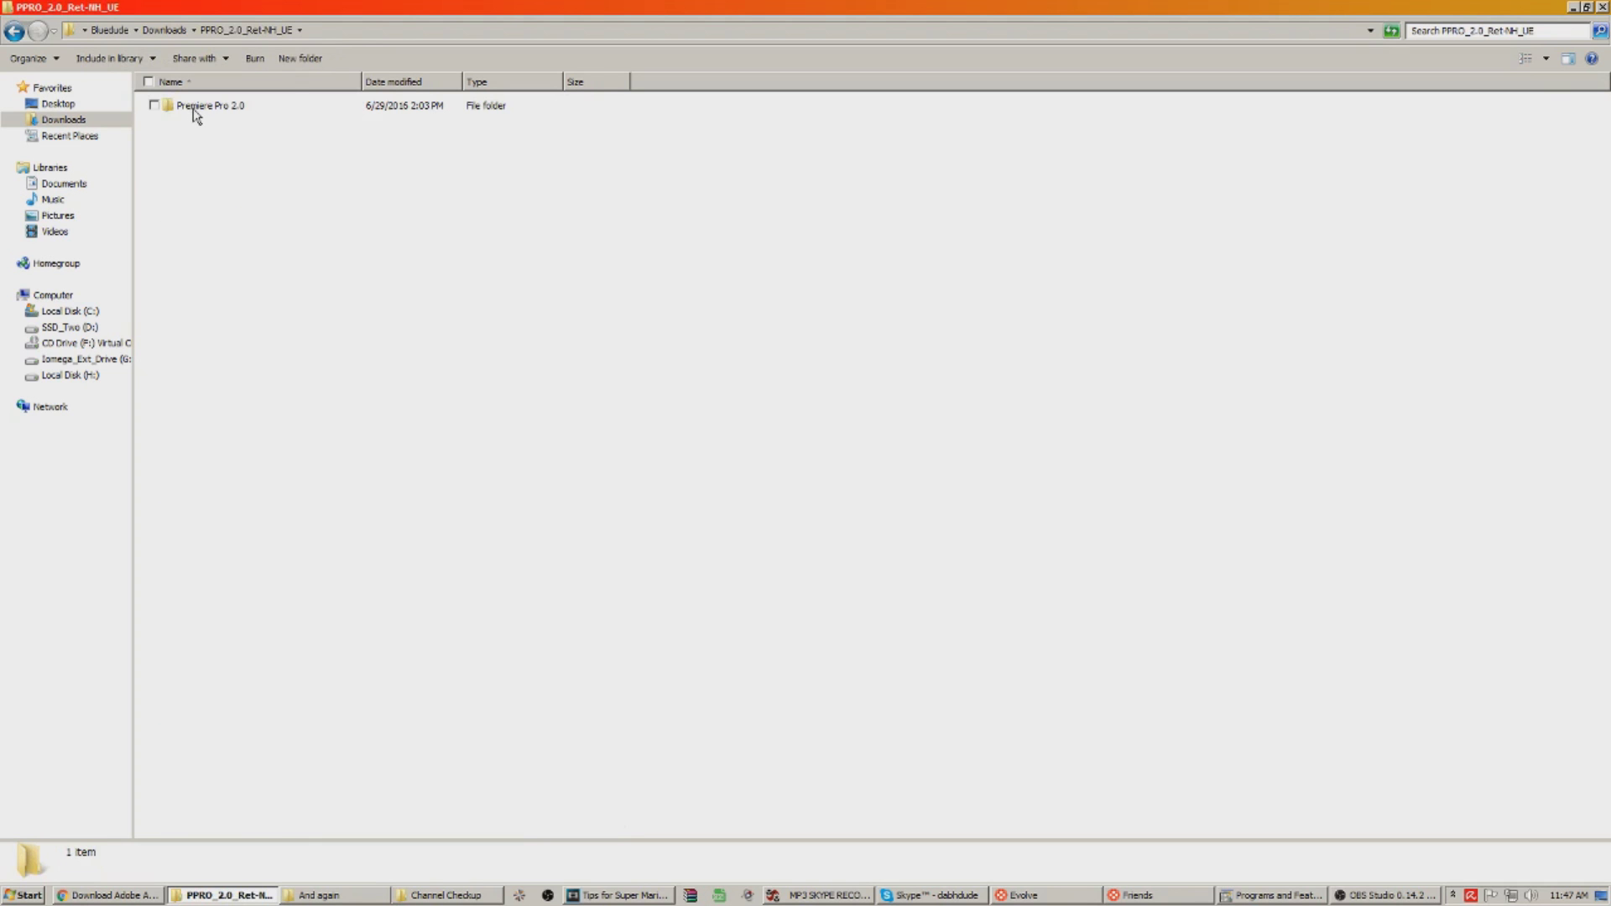
- Go into Premiere Pro 2.0 > Adobe Premiere Pro and run setup.exe
{"action": "double_click", "coordinate": [195, 109]}
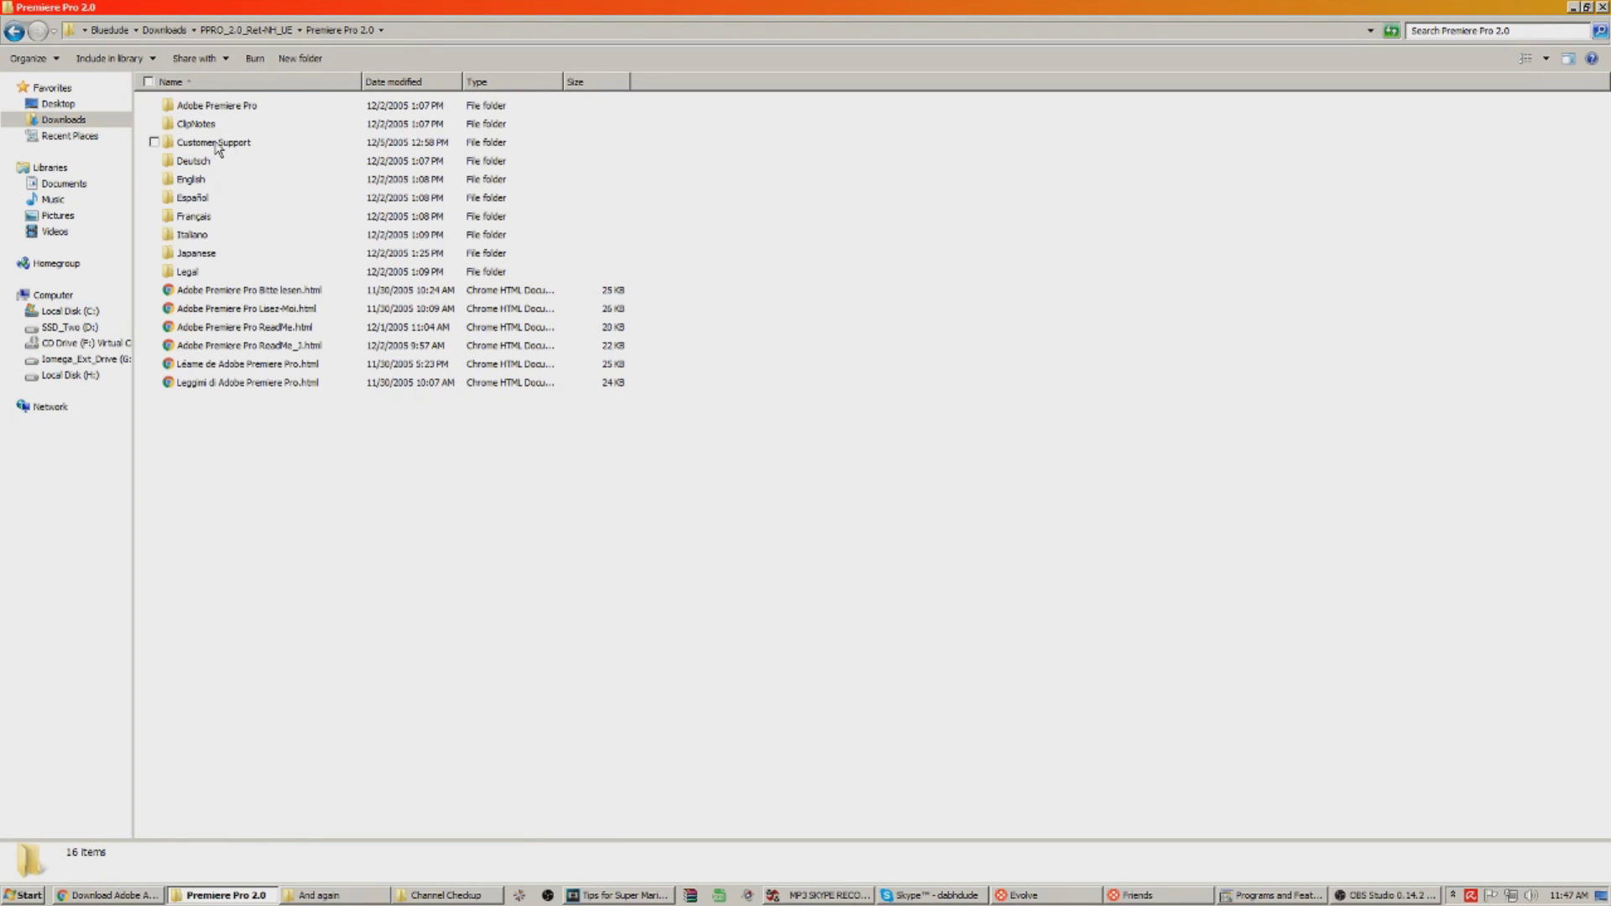
{"action": "double_click", "coordinate": [221, 180]}
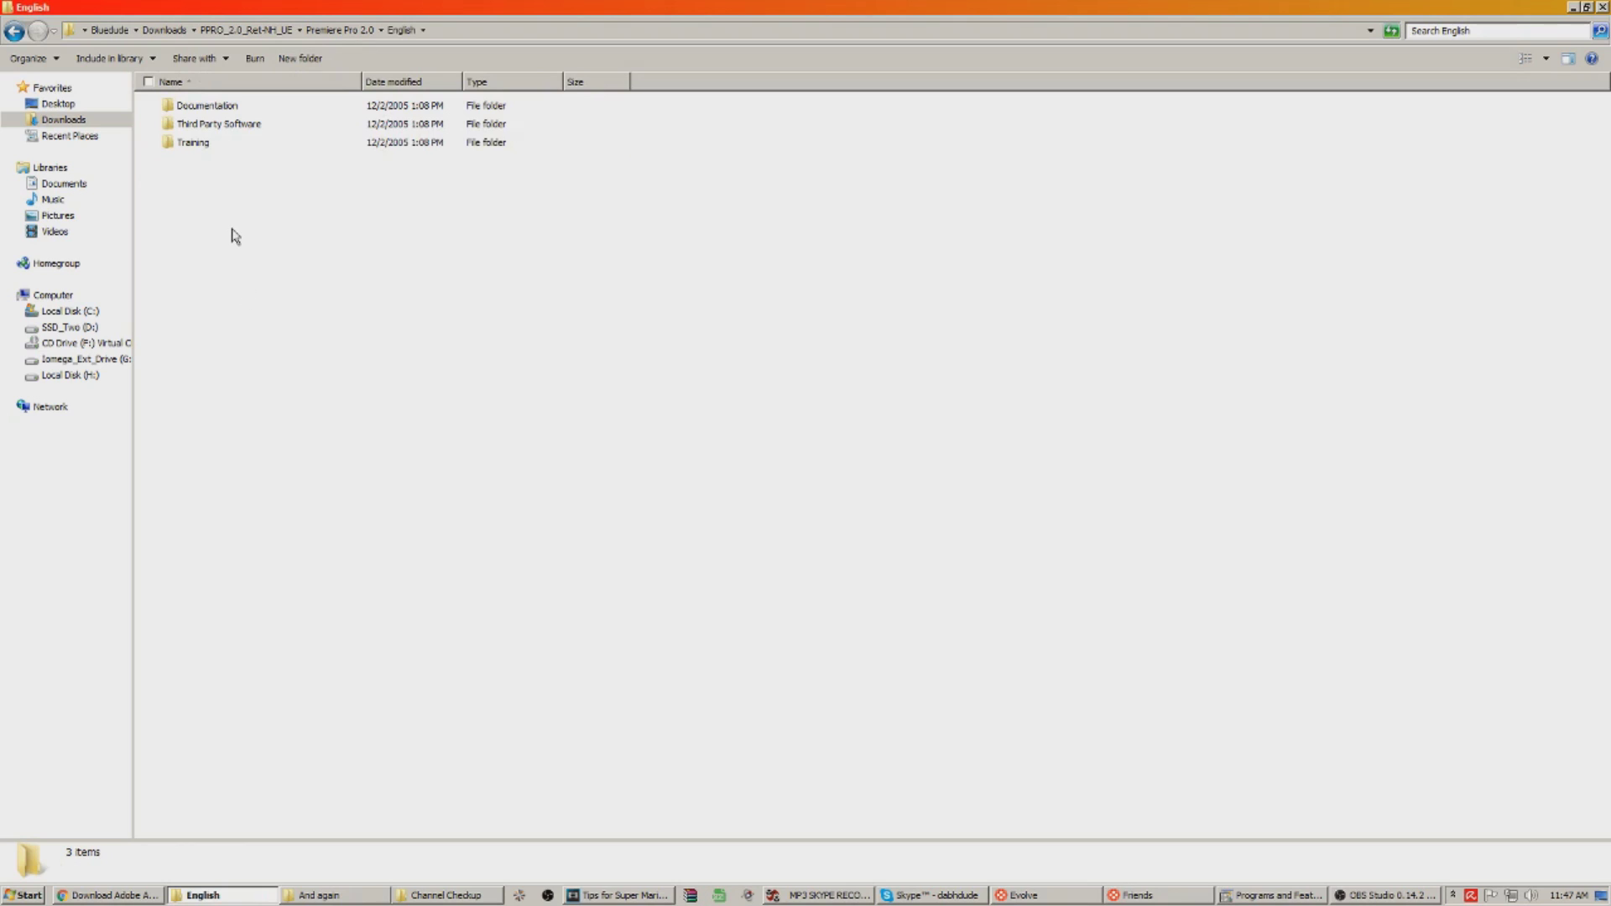
{"action": "left_click", "coordinate": [13, 31]}
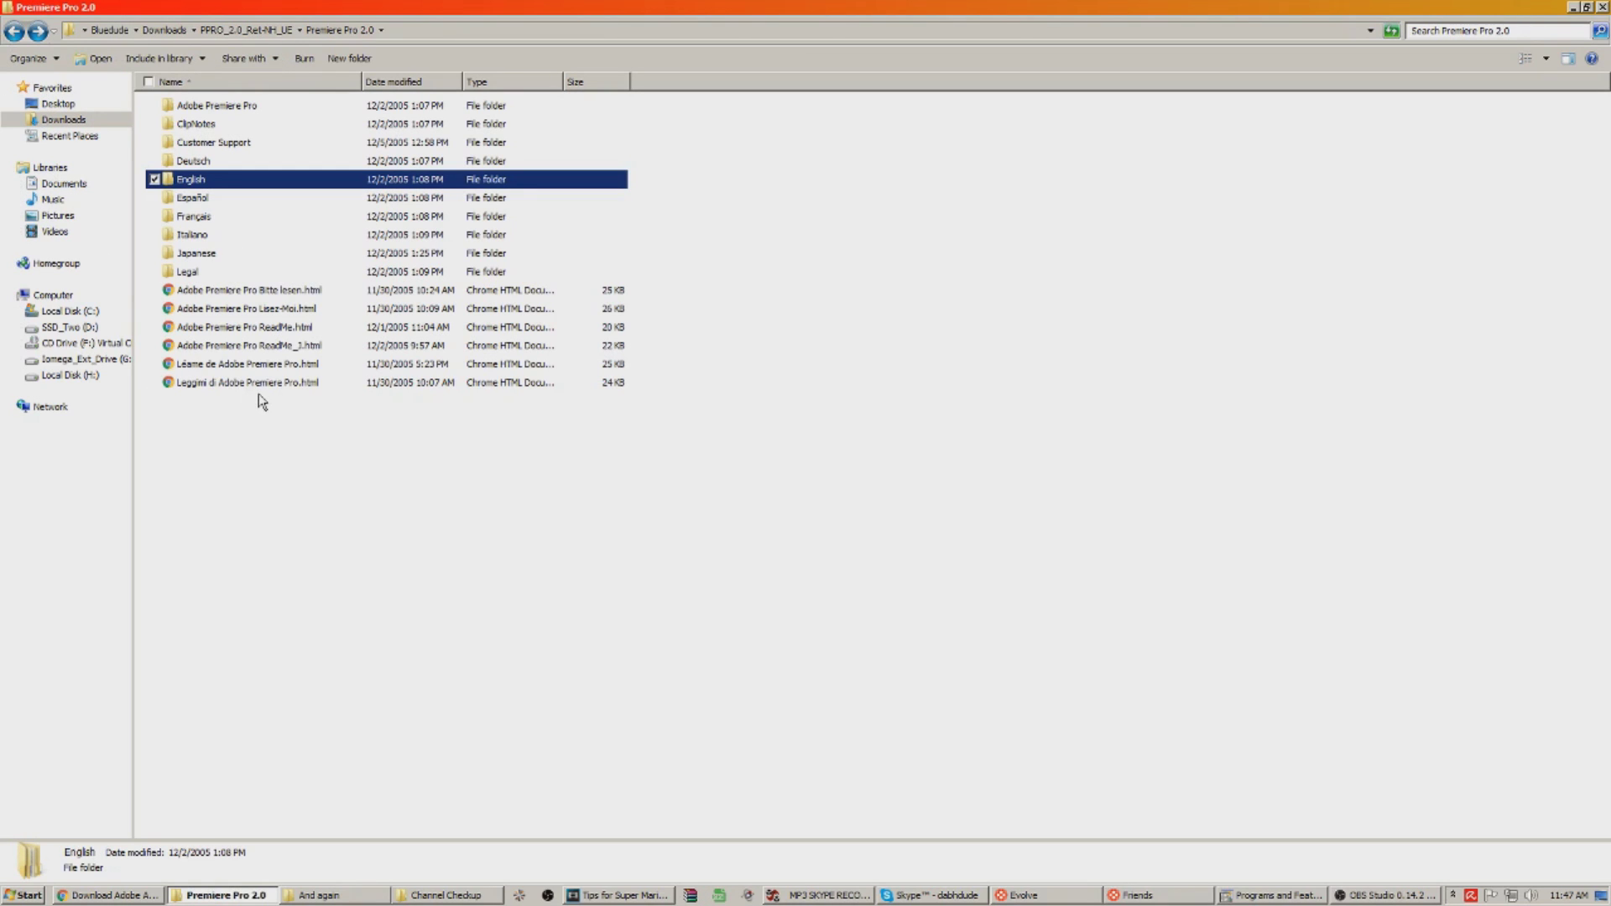
{"action": "double_click", "coordinate": [223, 106]}
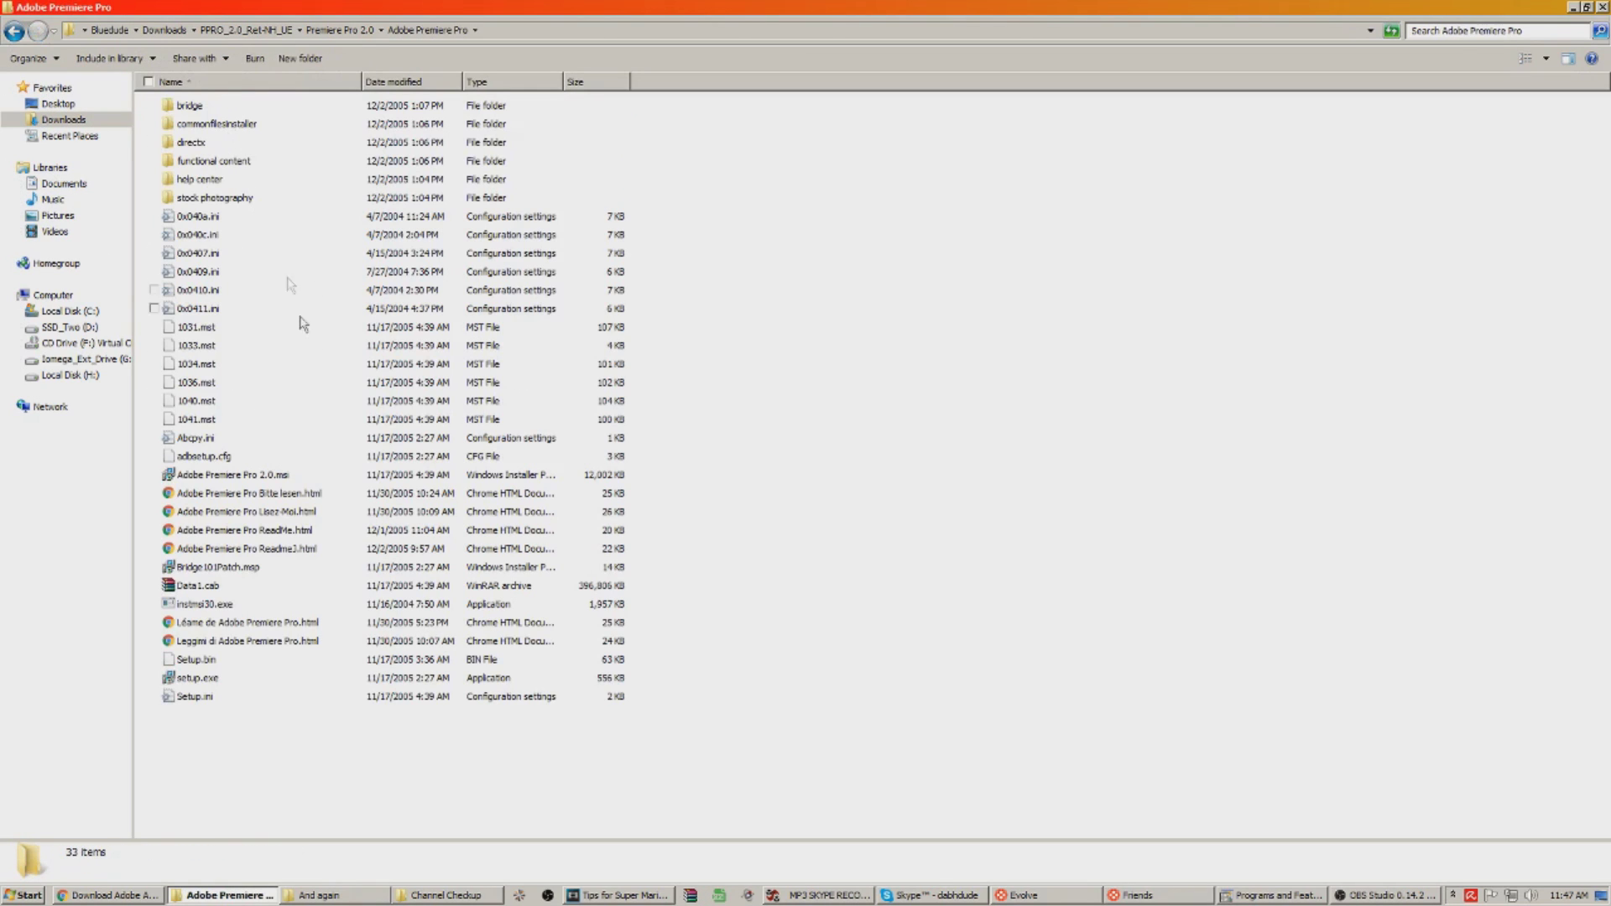
{"action": "double_click", "coordinate": [210, 677]}
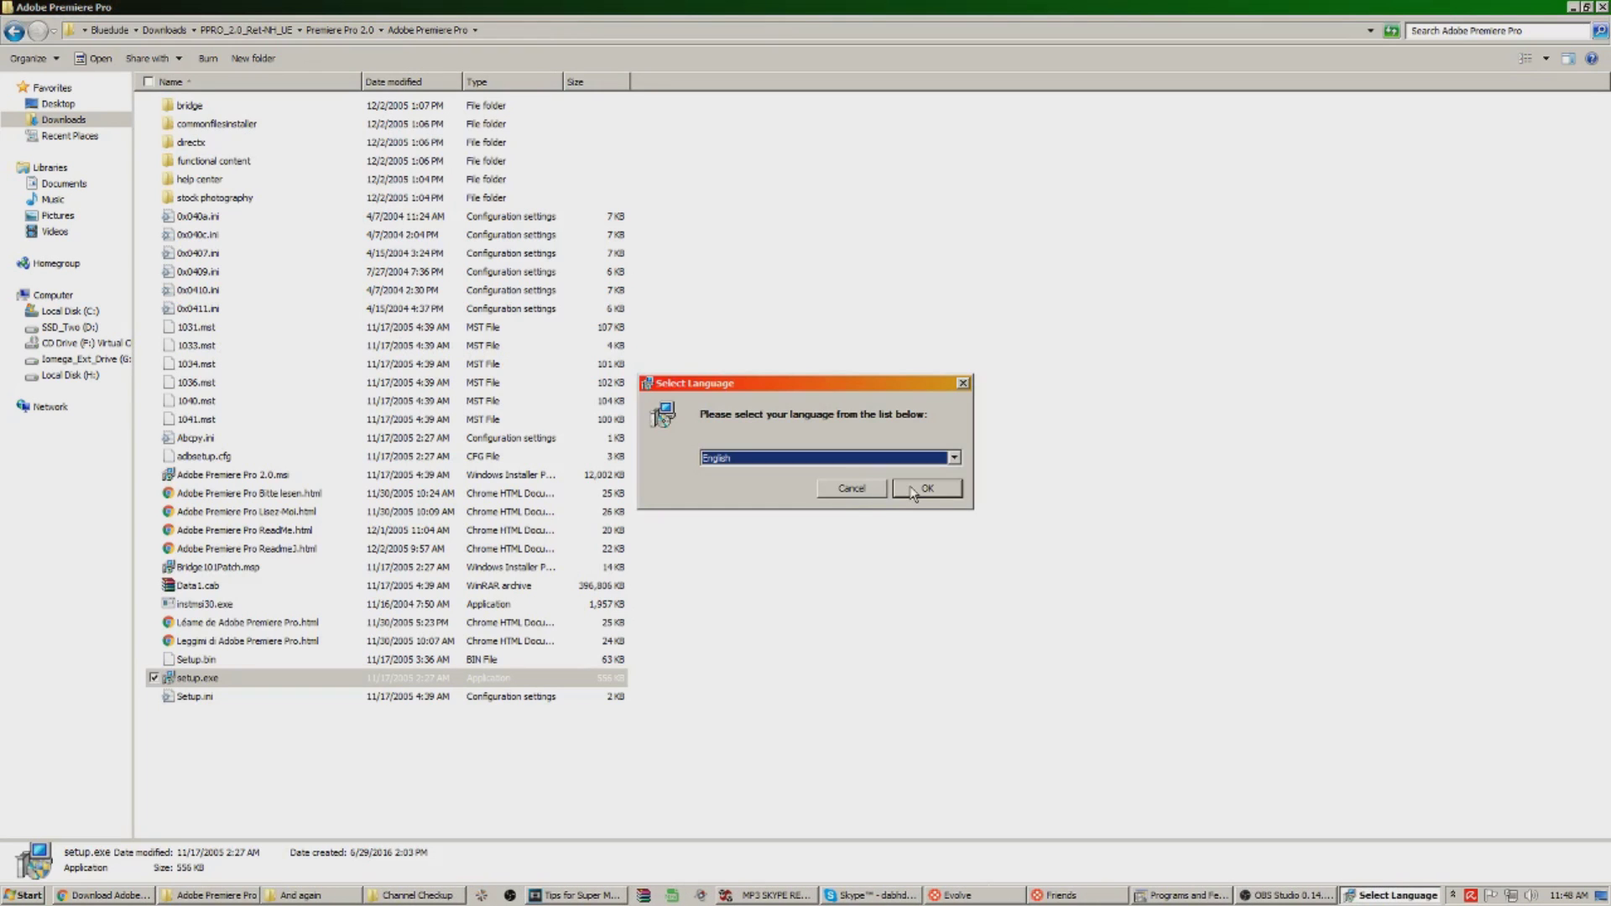
- Choose English as the setup language and accept the licence agreement
{"action": "left_click", "coordinate": [914, 491]}
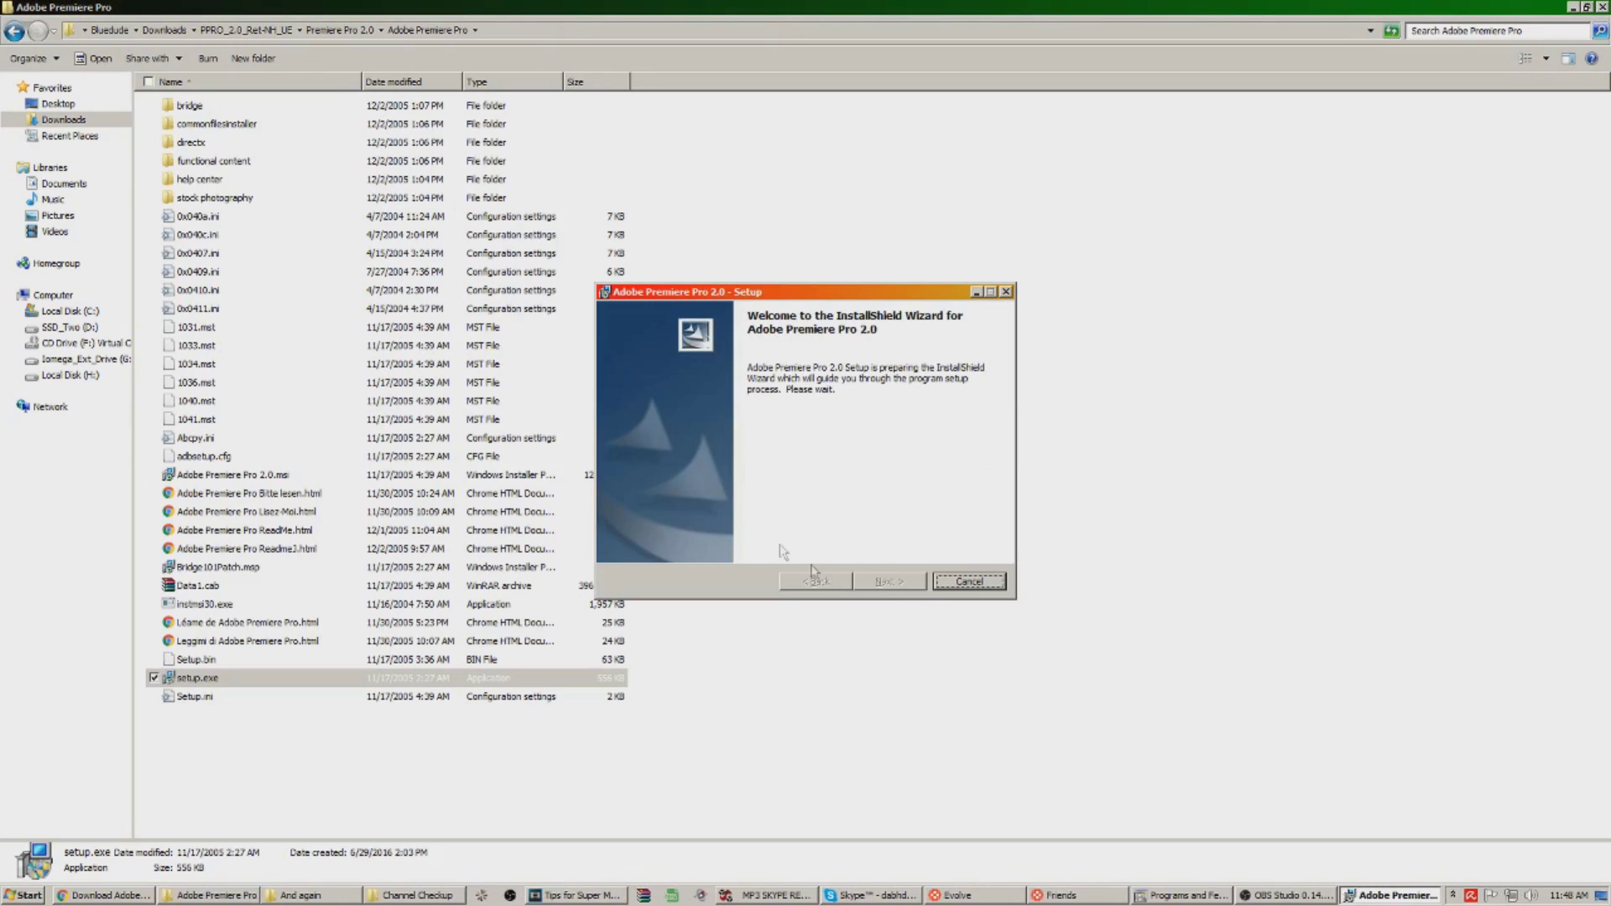
{"action": "left_click", "coordinate": [873, 581]}
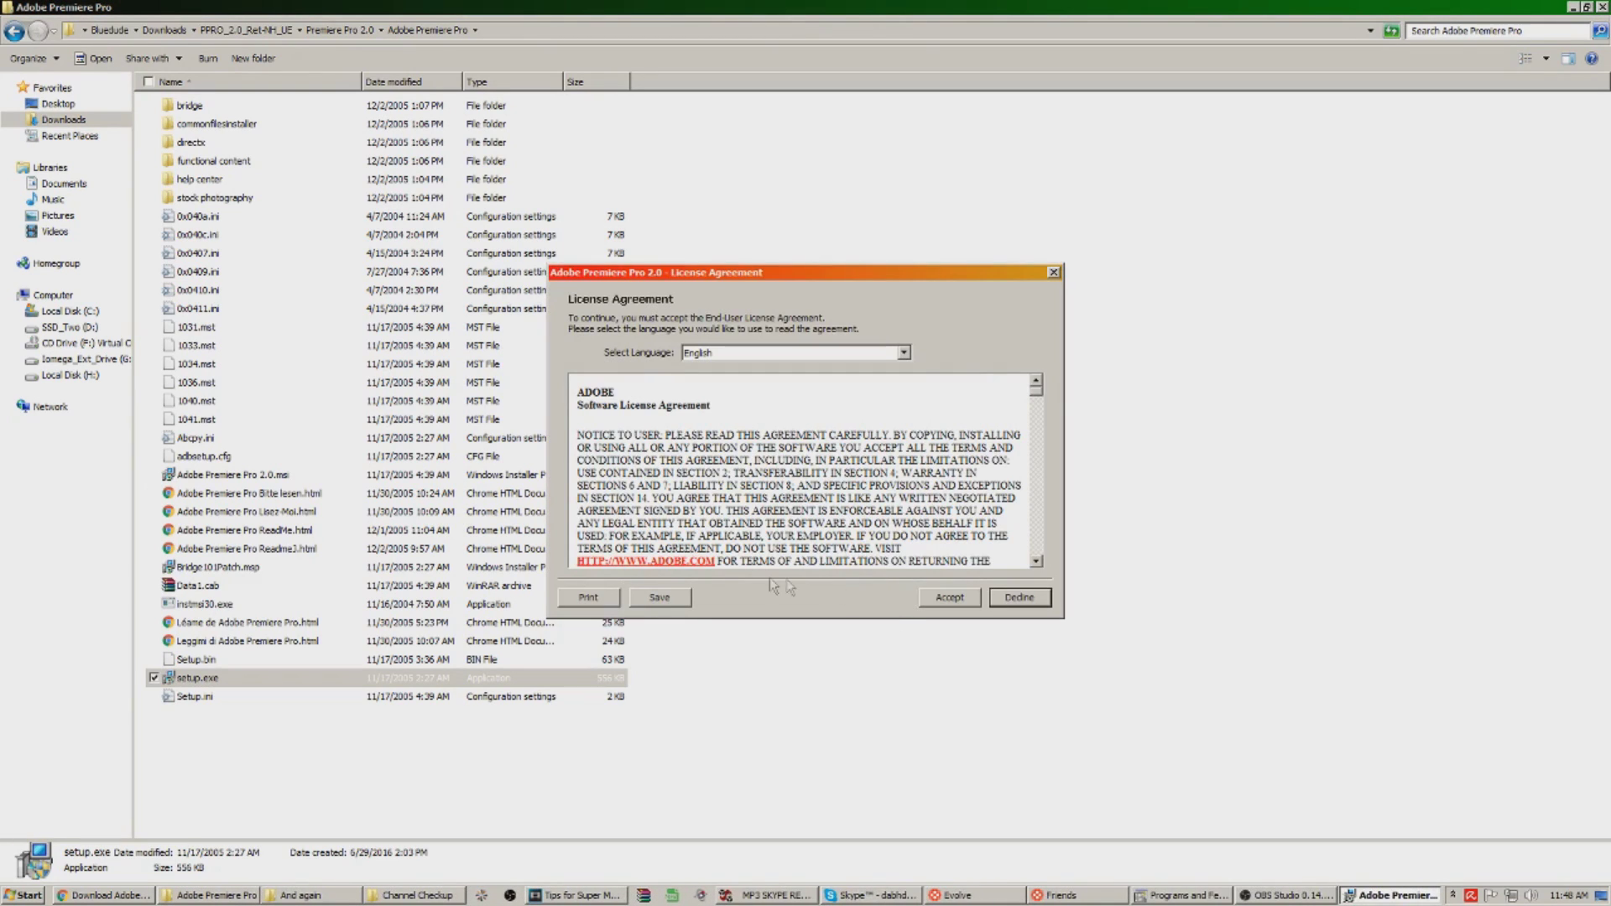
{"action": "left_click", "coordinate": [949, 597]}
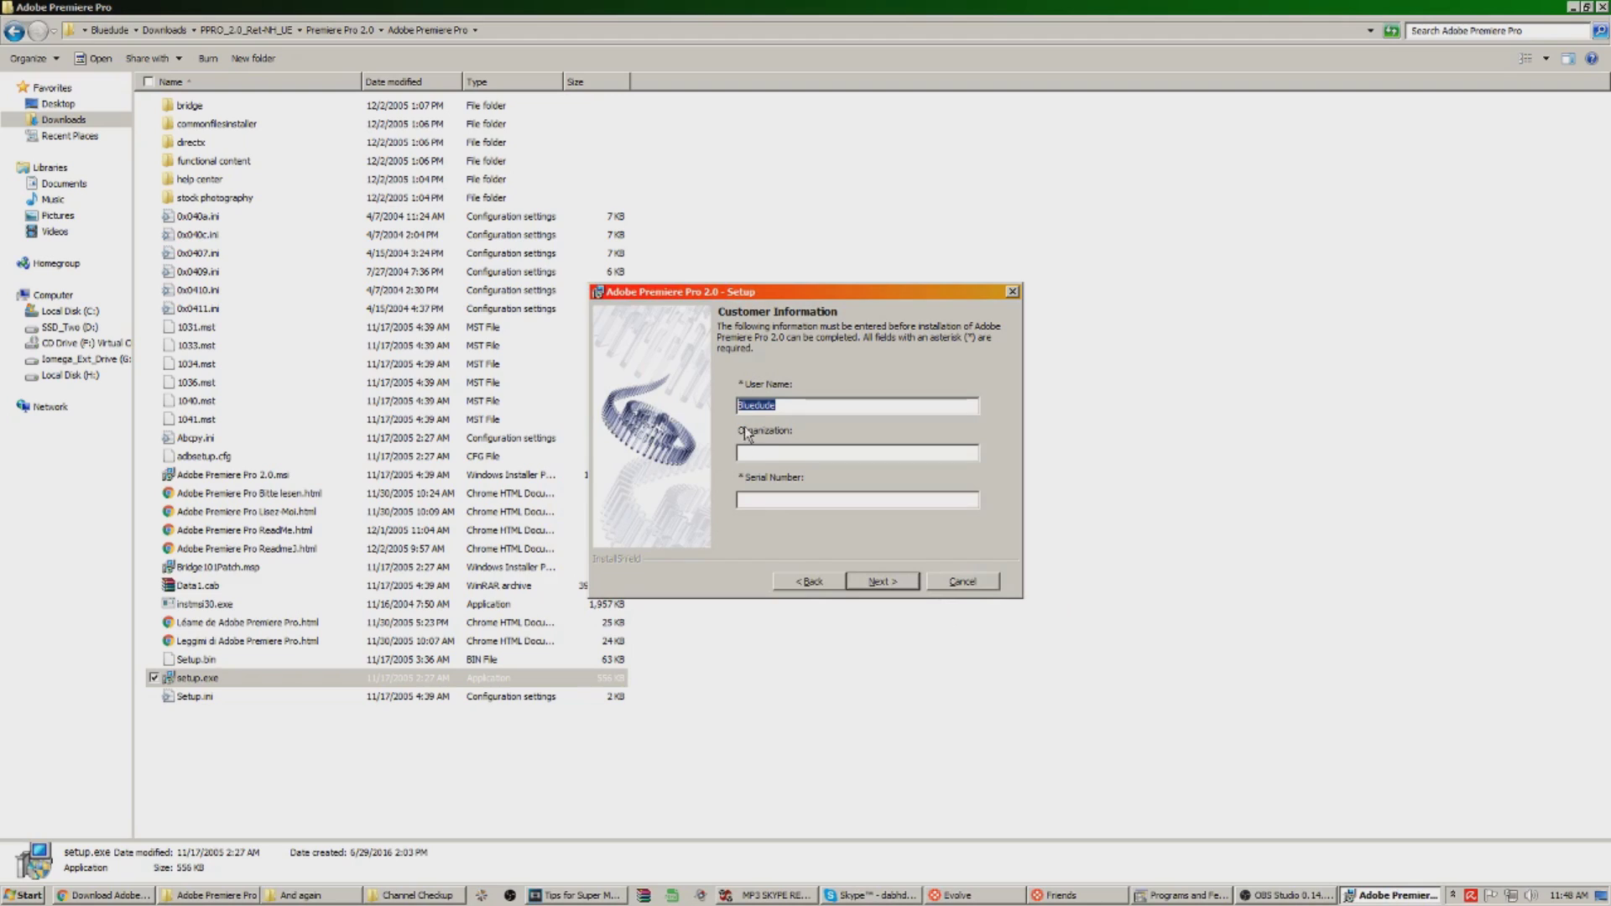
- Paste the copied serial into the Serial Number field and continue
{"action": "left_click", "coordinate": [787, 405]}
{"action": "left_click", "coordinate": [835, 501]}
{"action": "key", "text": "ctrl+v"}
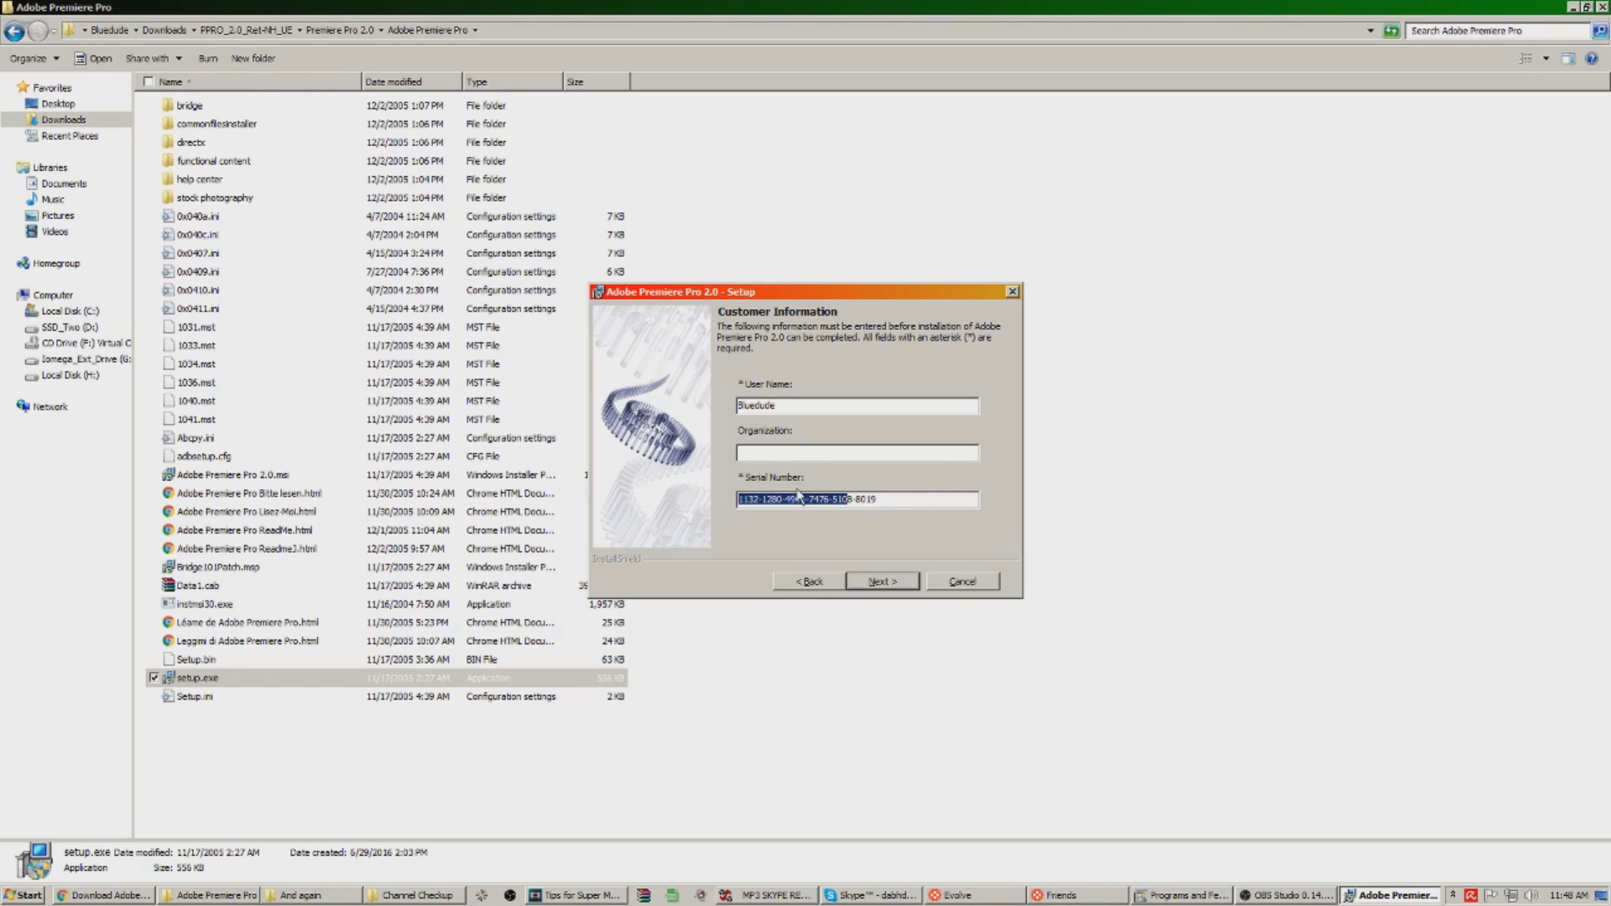
{"action": "left_click", "coordinate": [903, 499]}
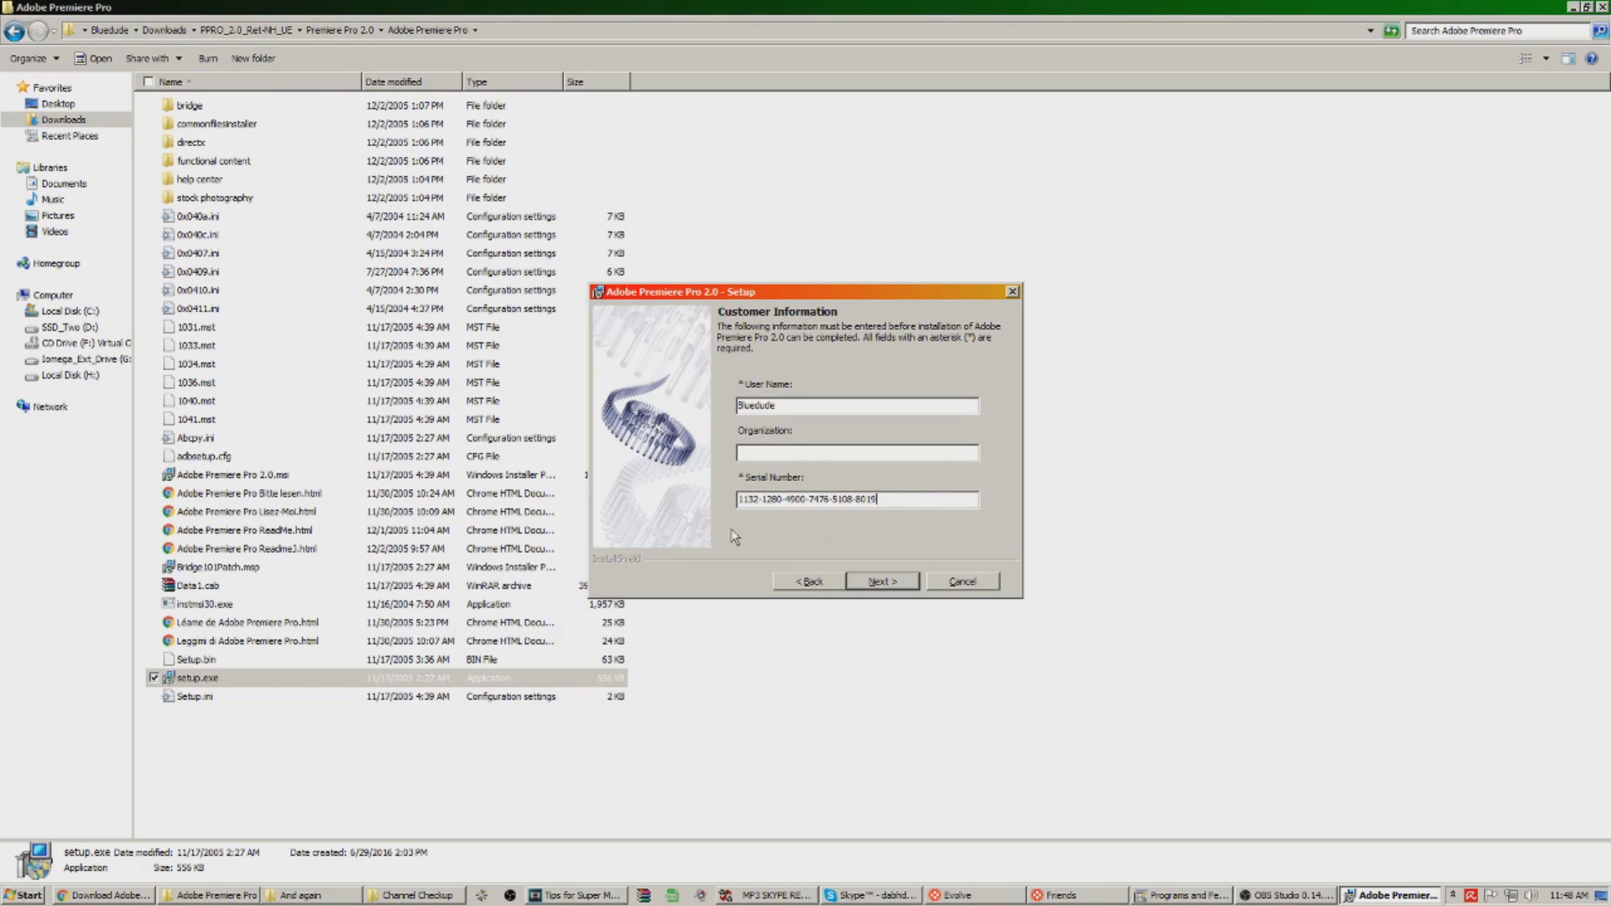
{"action": "left_click", "coordinate": [880, 587]}
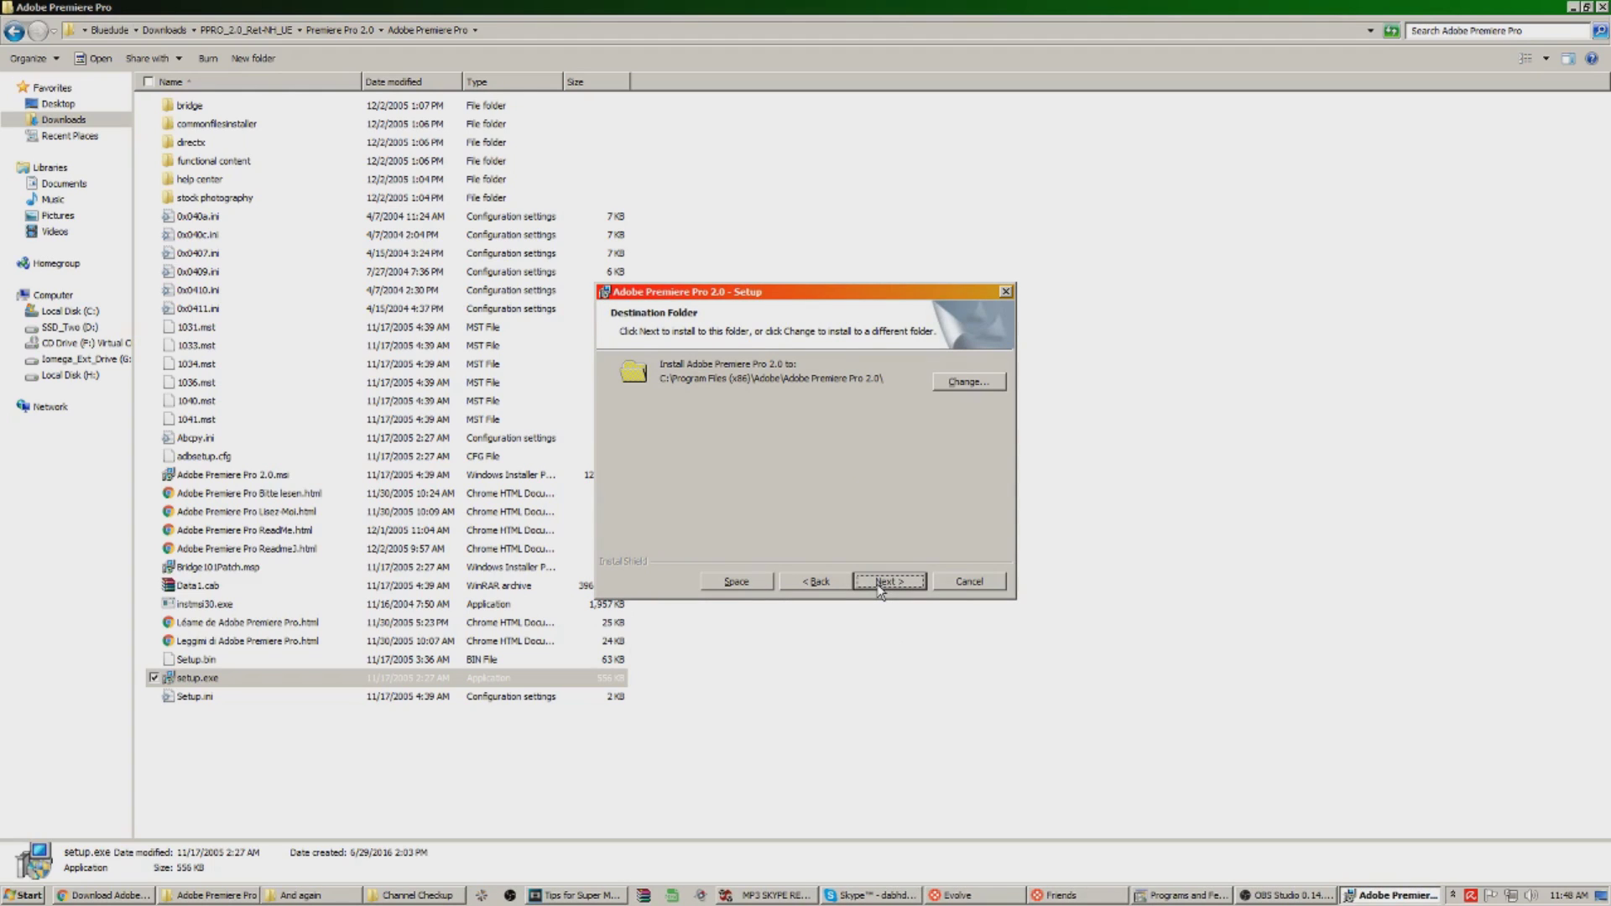
- Install Premiere Pro 2.0 into the default Program Files folder and finish setup
{"action": "left_click", "coordinate": [838, 583]}
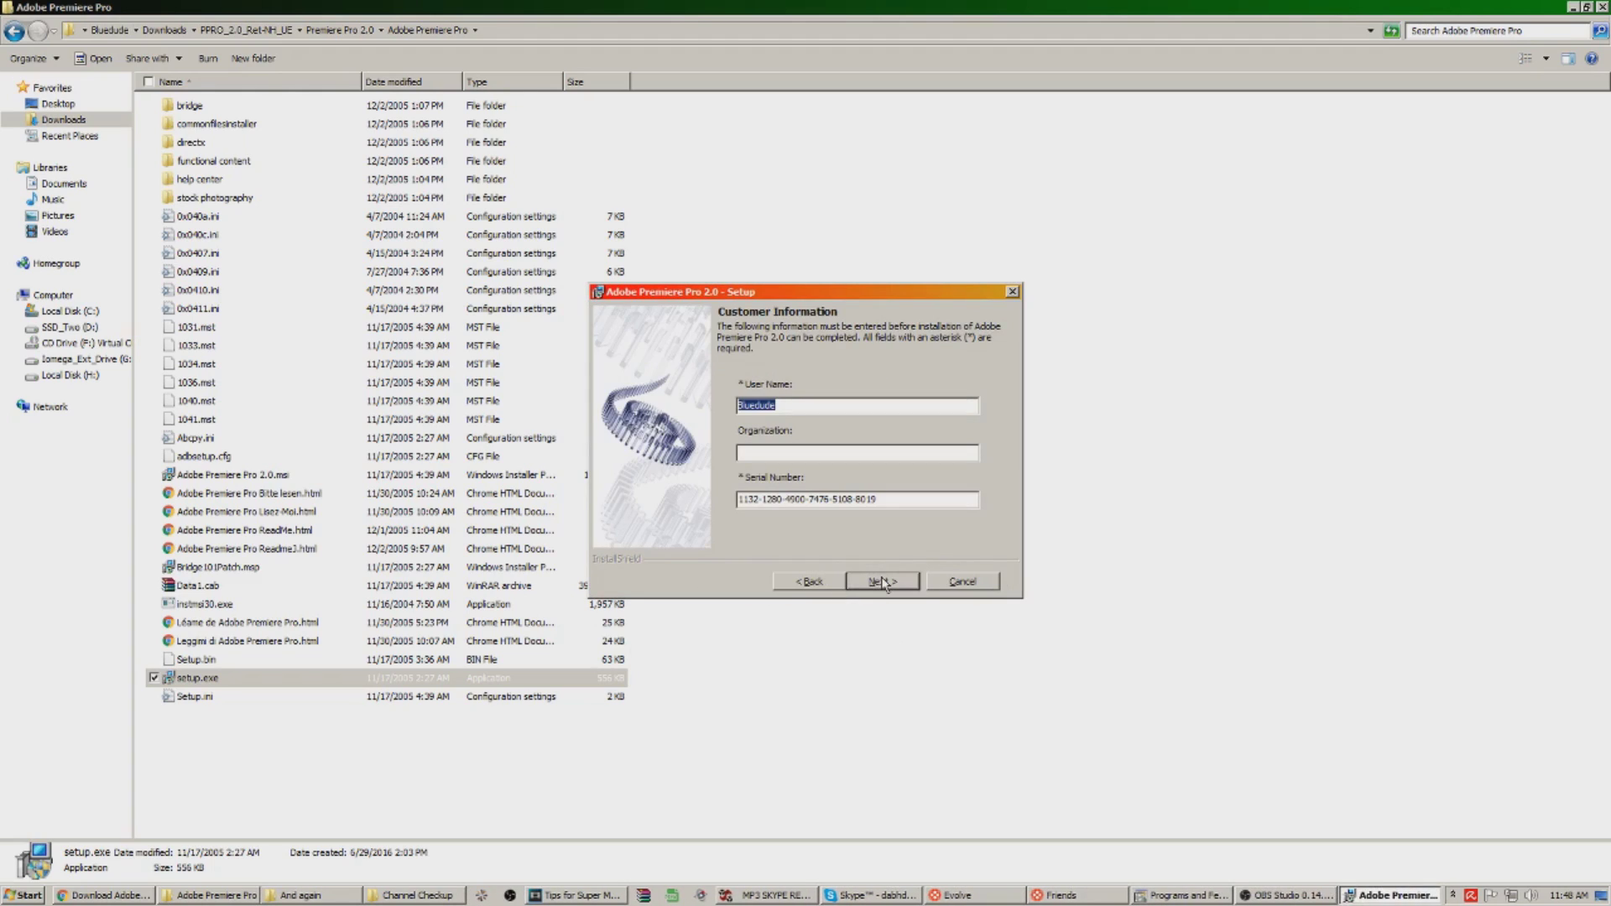
{"action": "left_click", "coordinate": [890, 581]}
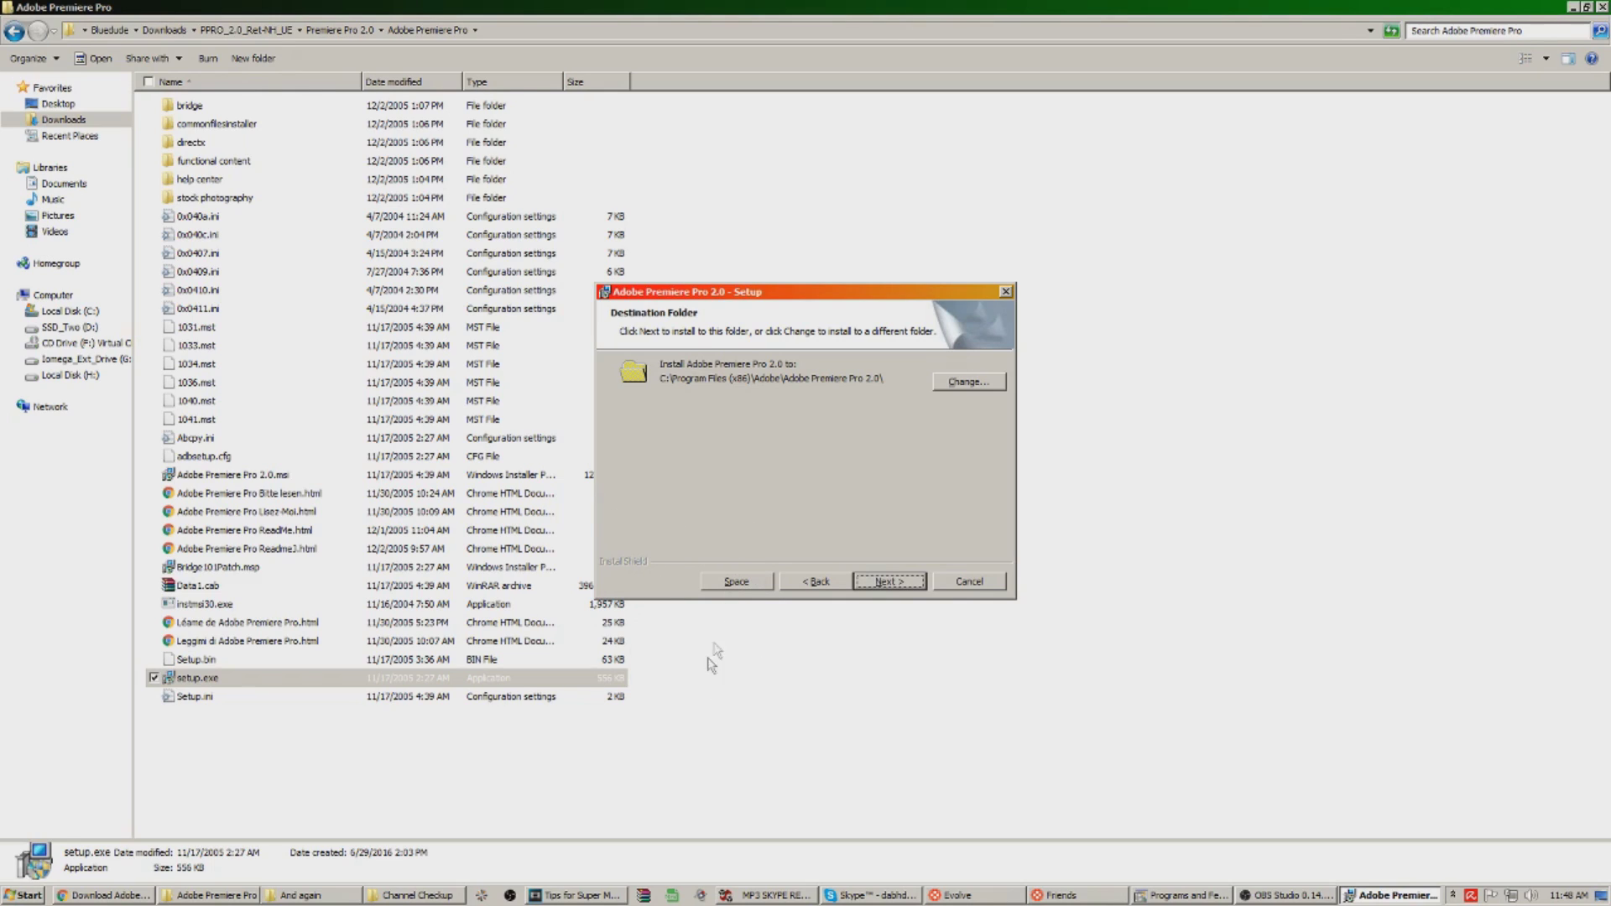
{"action": "left_click", "coordinate": [883, 584]}
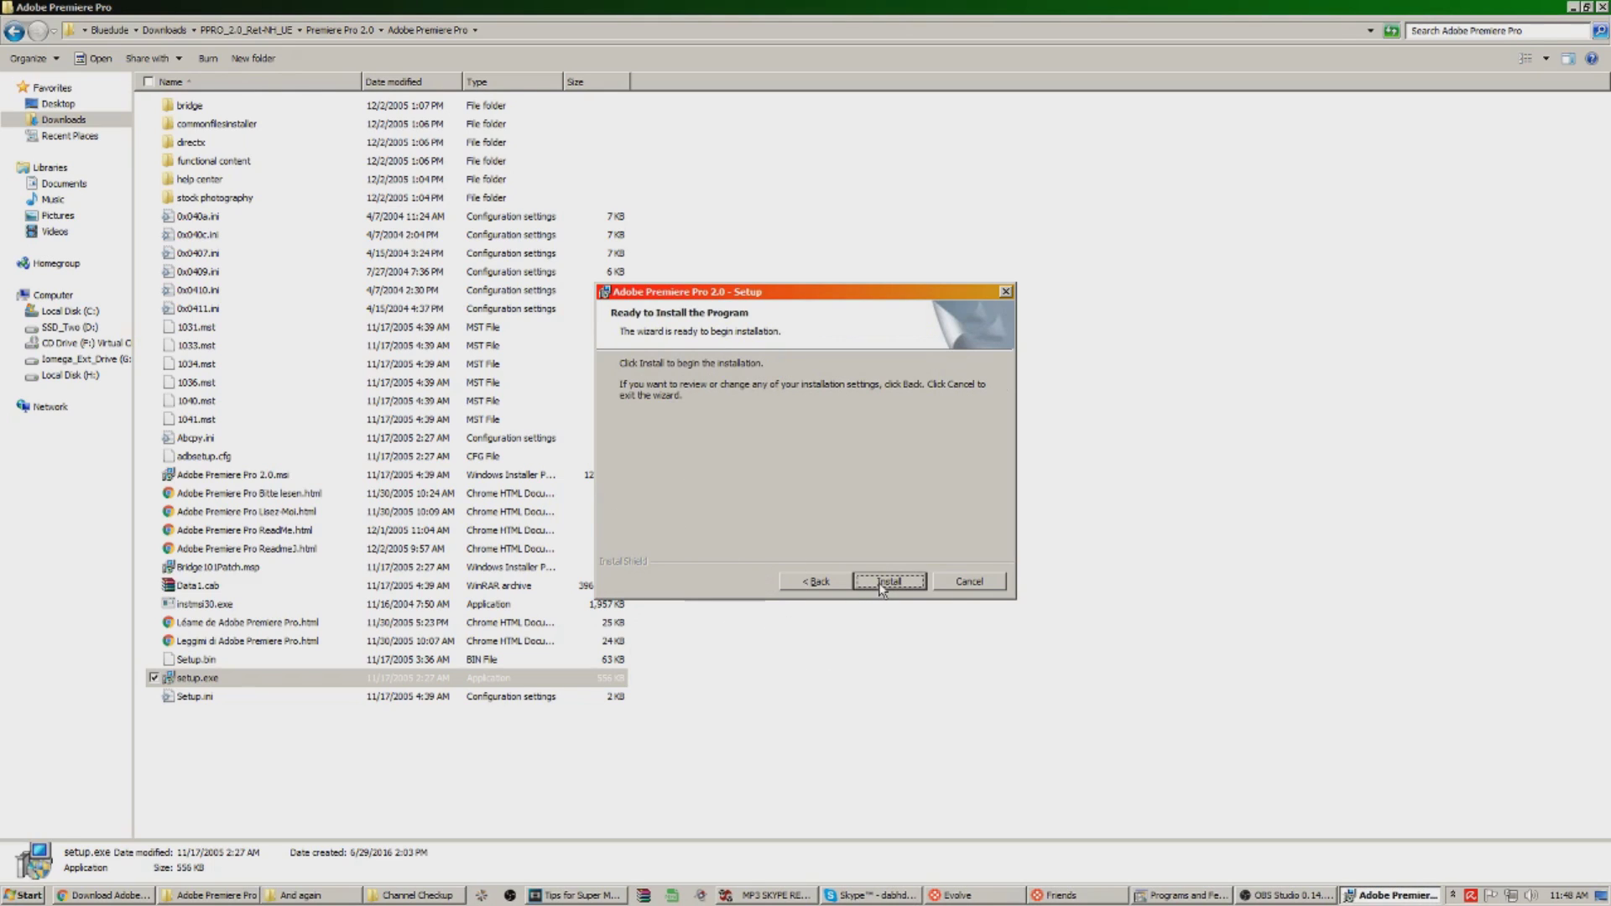
{"action": "left_click", "coordinate": [883, 583]}
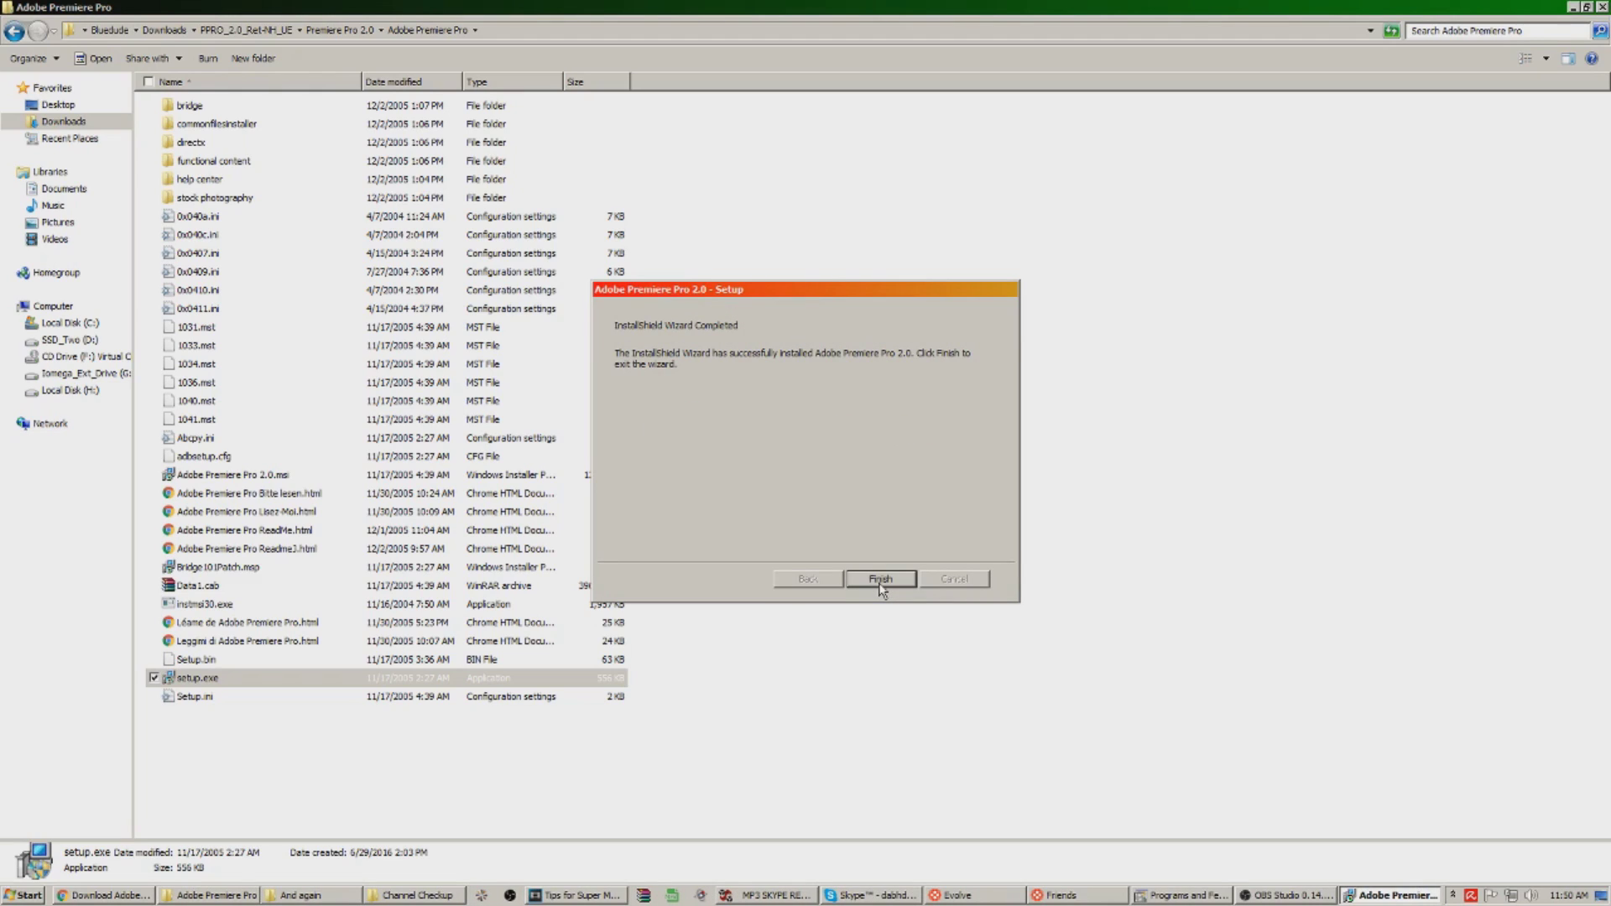
{"action": "left_click", "coordinate": [880, 587]}
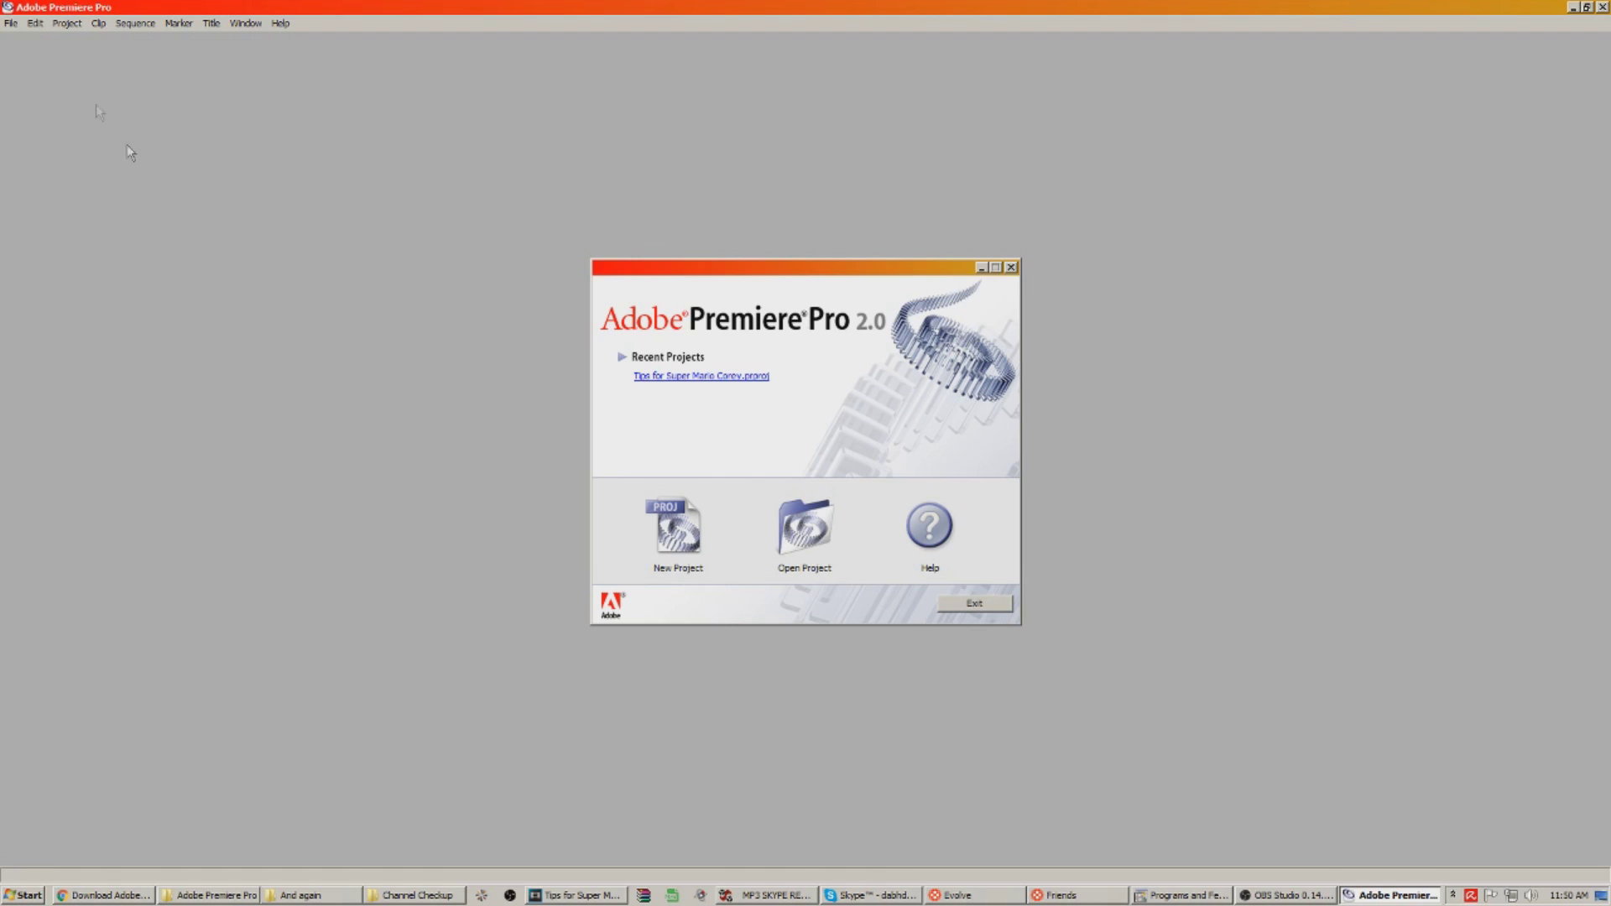
{"action": "left_click", "coordinate": [622, 555]}
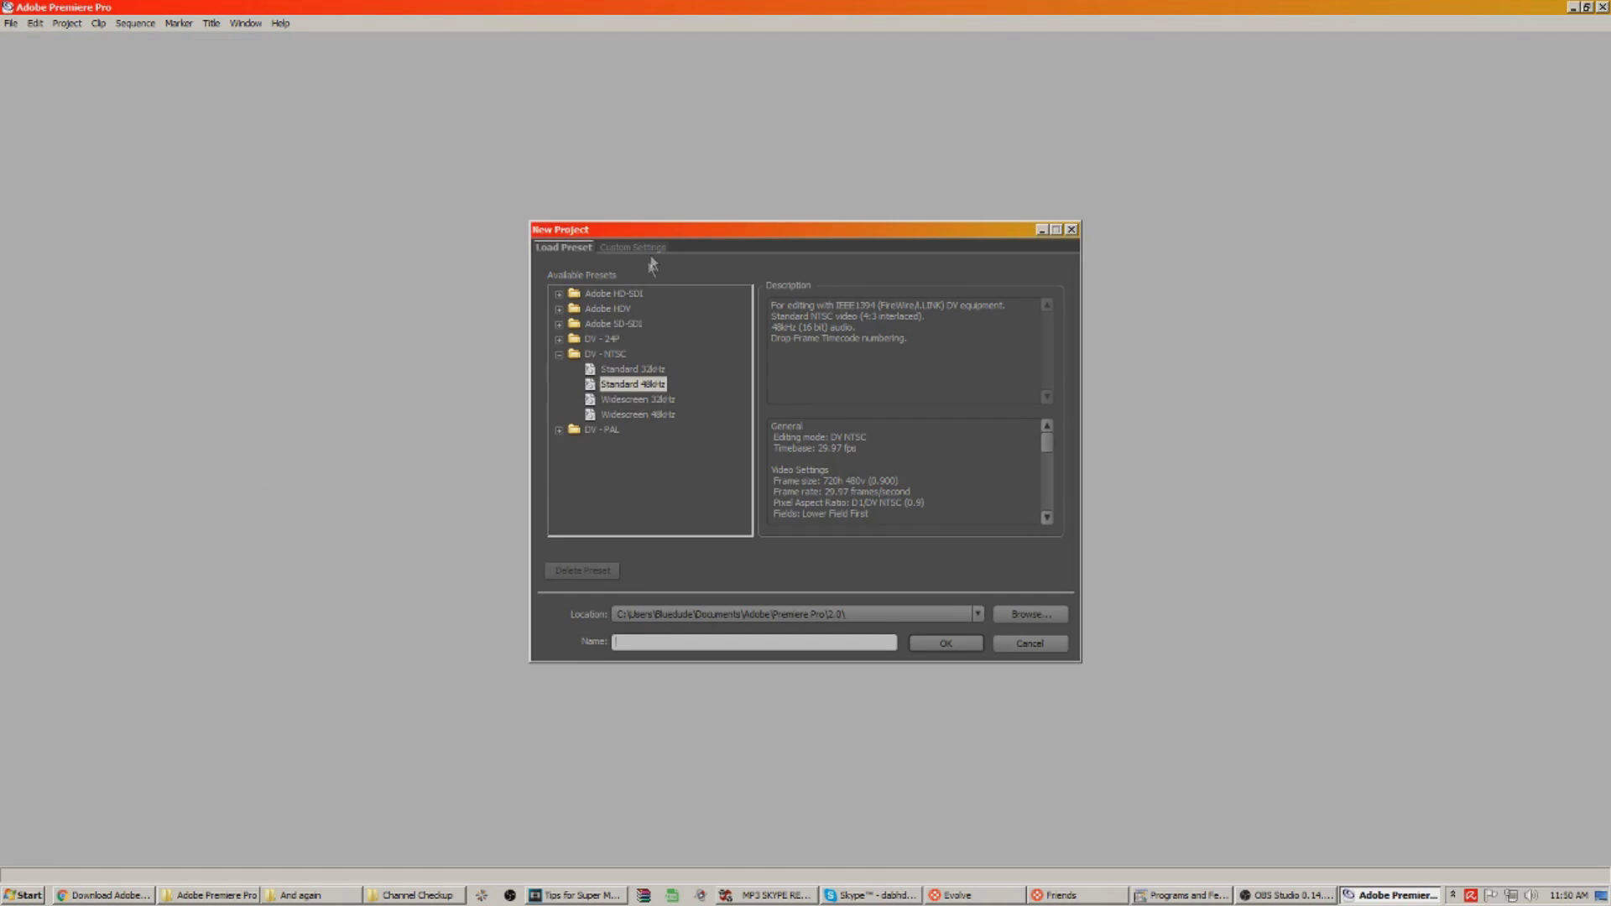
{"action": "left_click", "coordinate": [638, 247]}
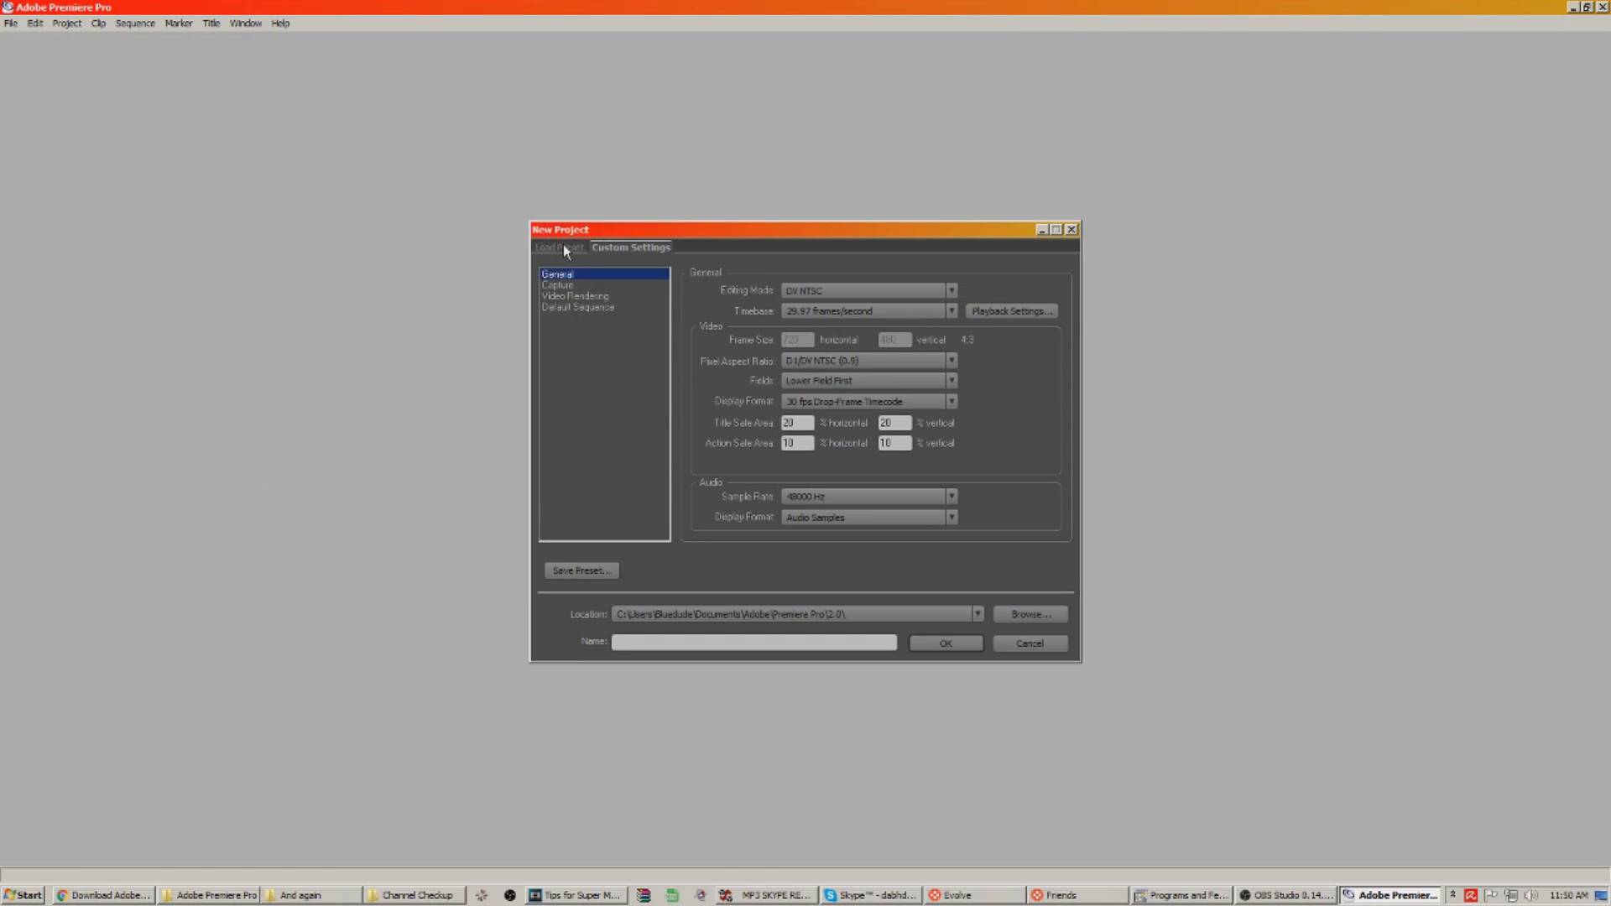
{"action": "left_click", "coordinate": [562, 246]}
{"action": "left_click", "coordinate": [945, 644]}
{"action": "left_click", "coordinate": [904, 504]}
{"action": "left_click", "coordinate": [1030, 642]}
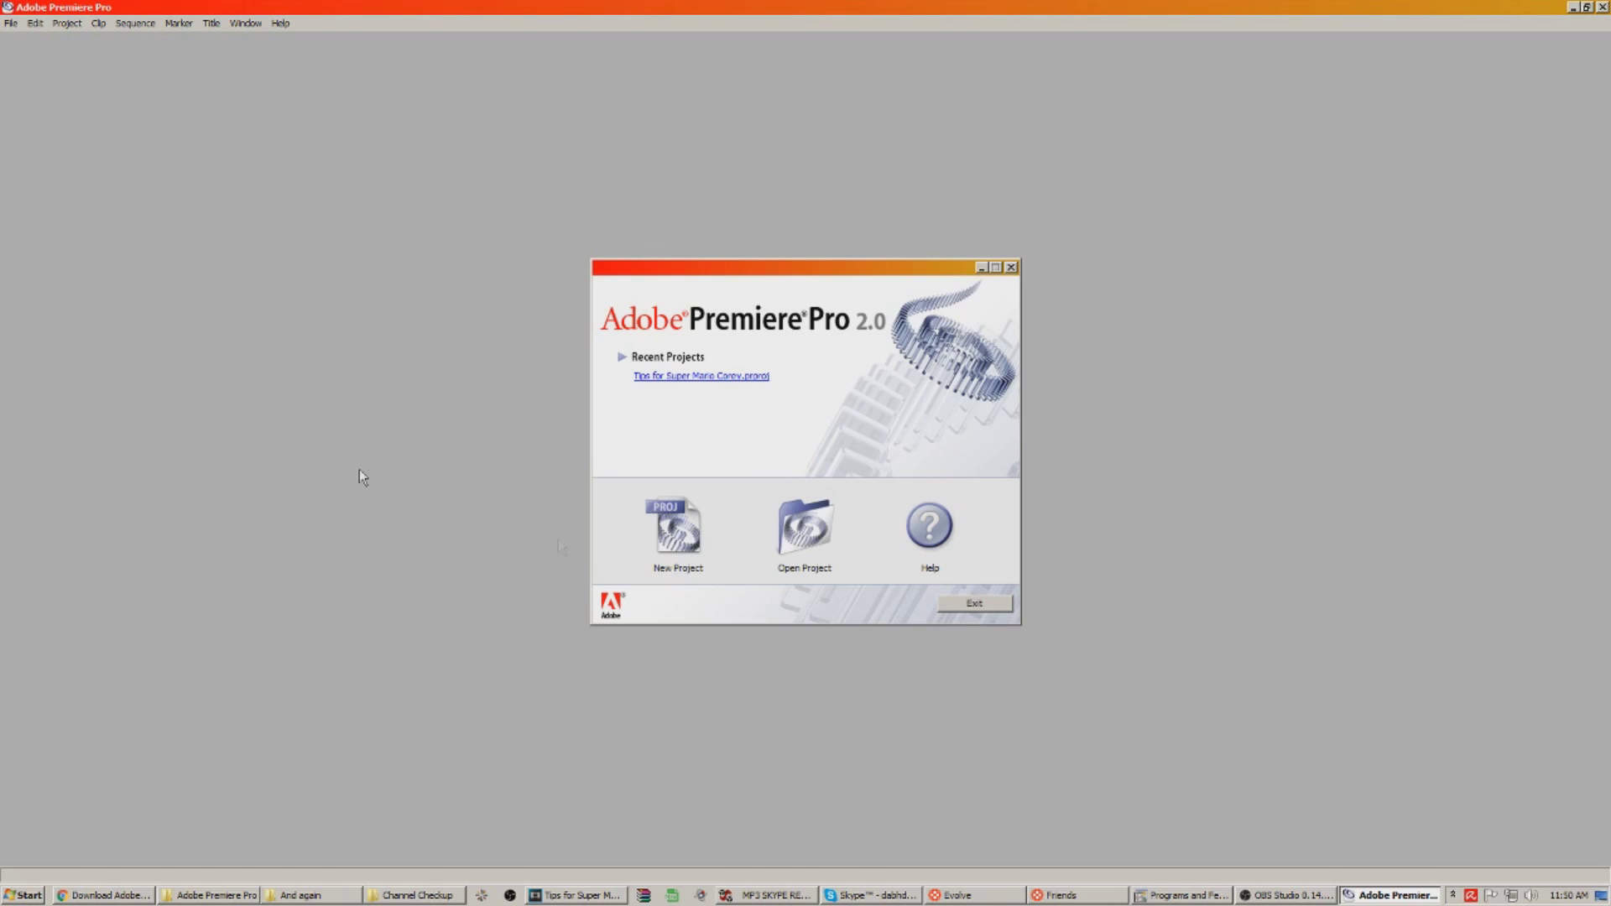
- Close the Premiere Pro welcome window
{"action": "left_click", "coordinate": [1011, 267]}
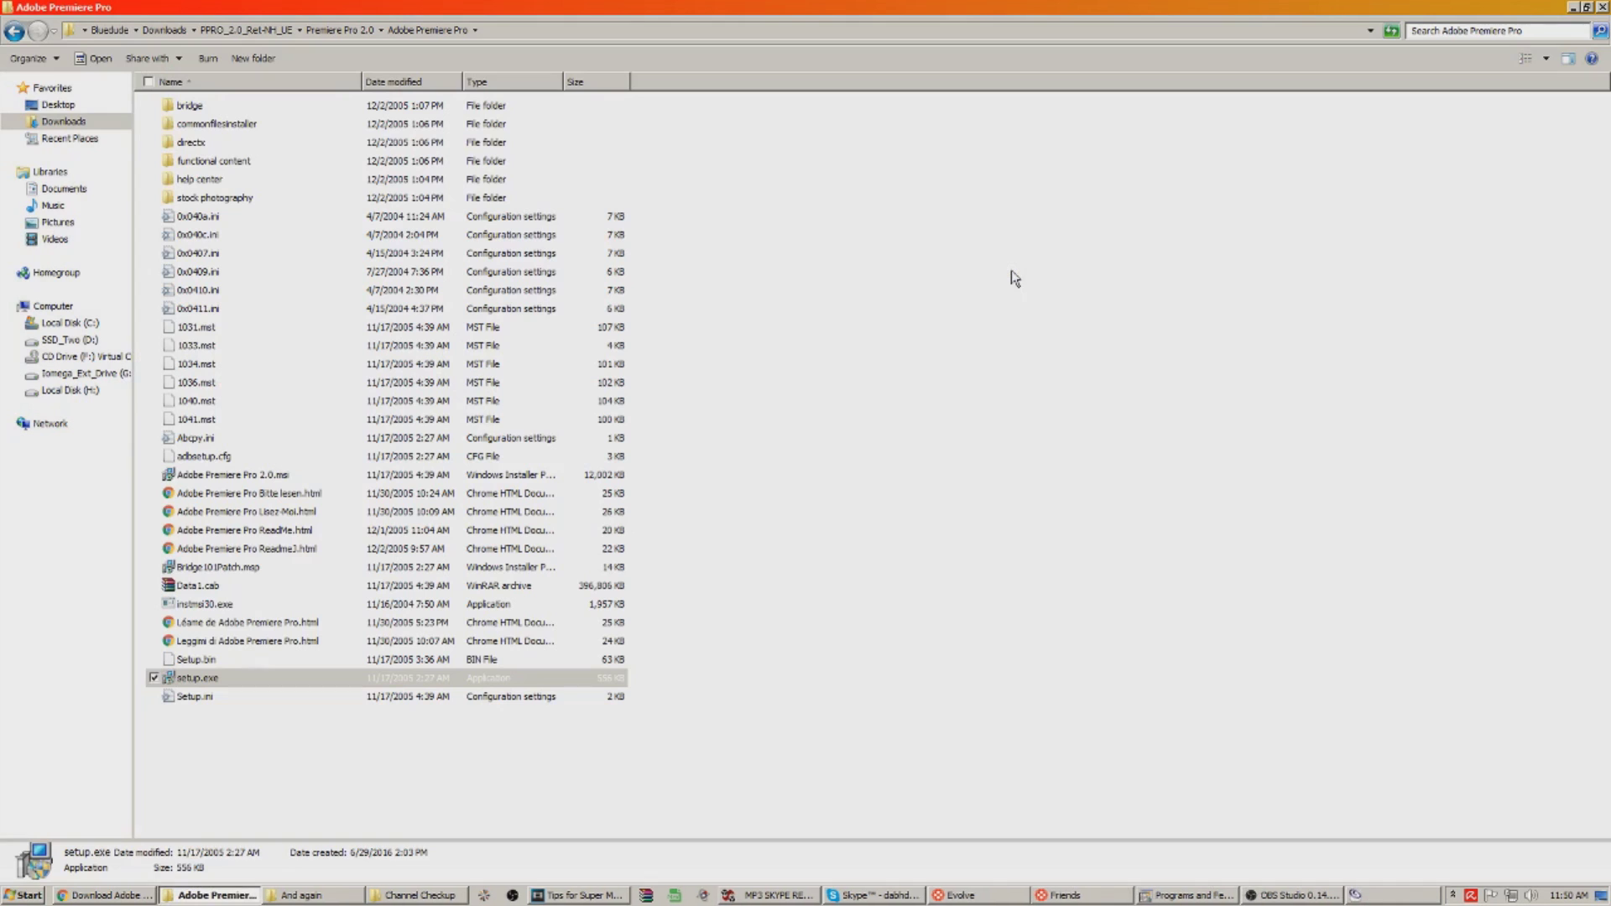